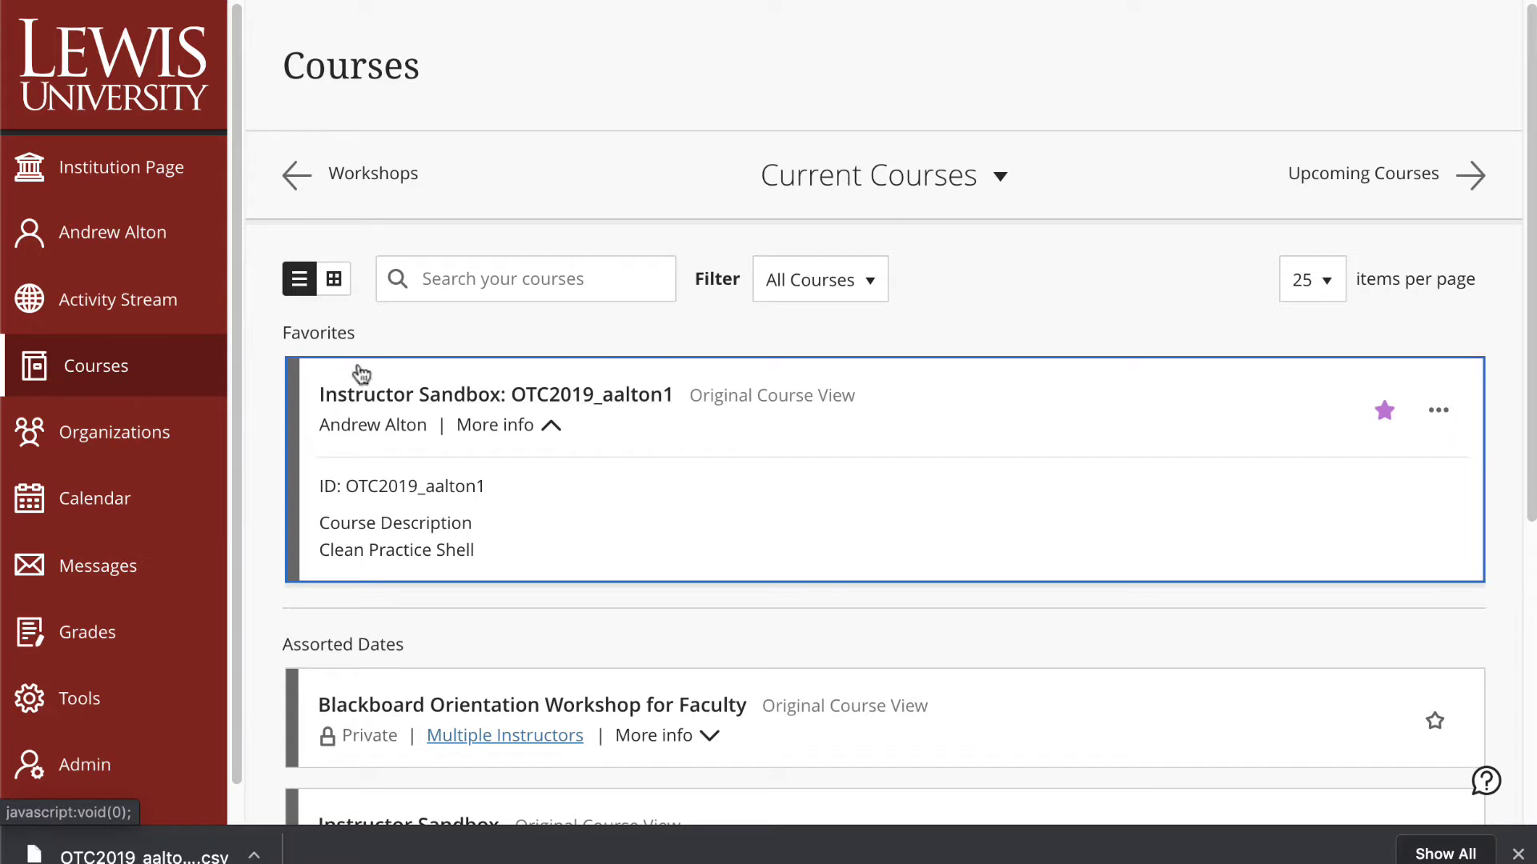
# Go back to the Courses list, where Instructor Sandbox sits under Favorites.
pyautogui.click(152, 367)
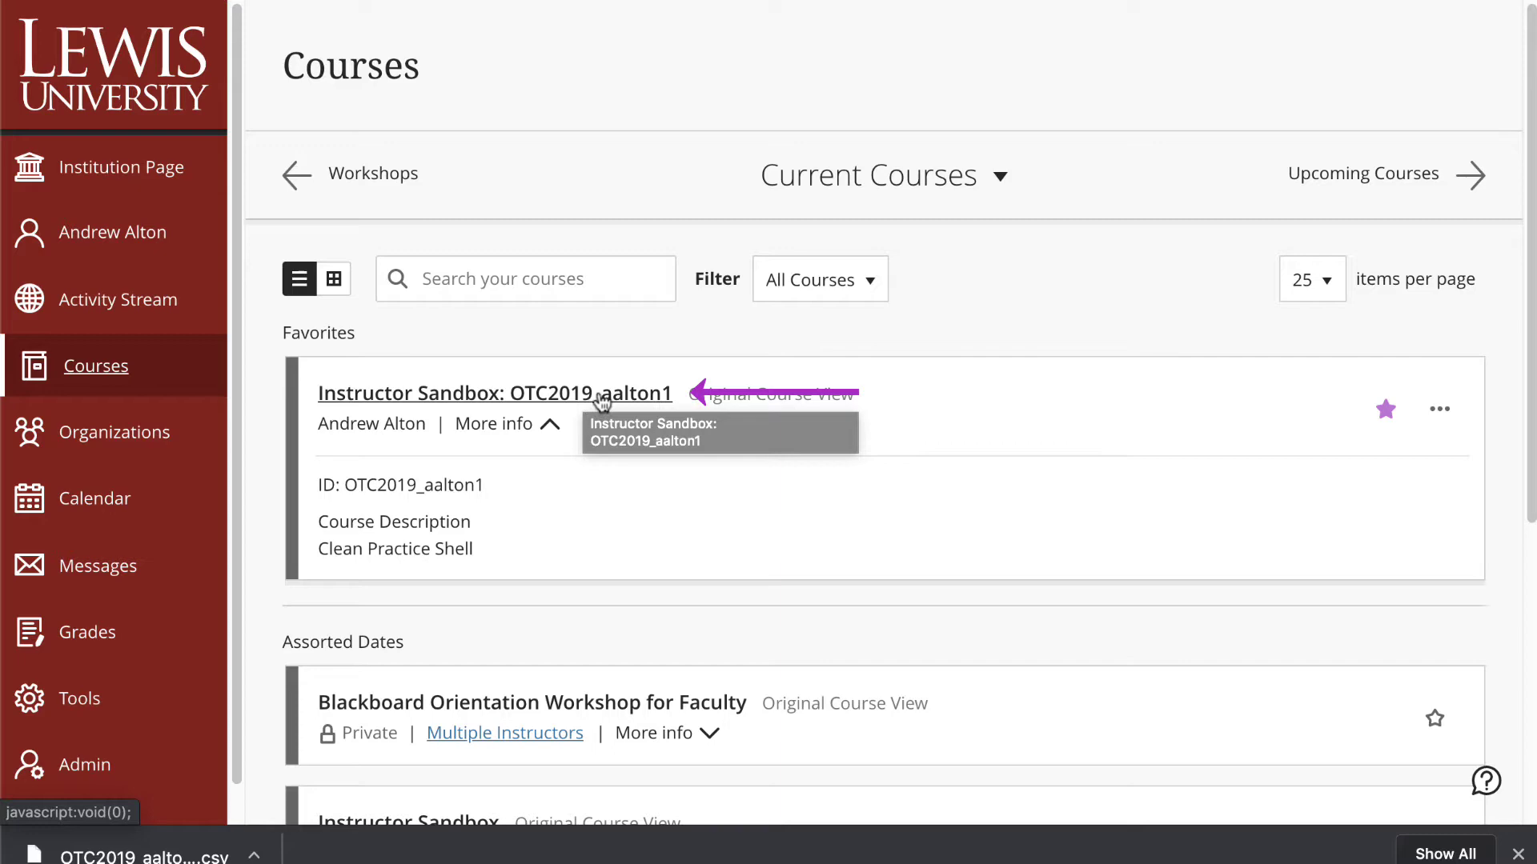
# Enter the Instructor Sandbox course and reach Control Panel > Course Tools > Attendance.
pyautogui.click(600, 394)
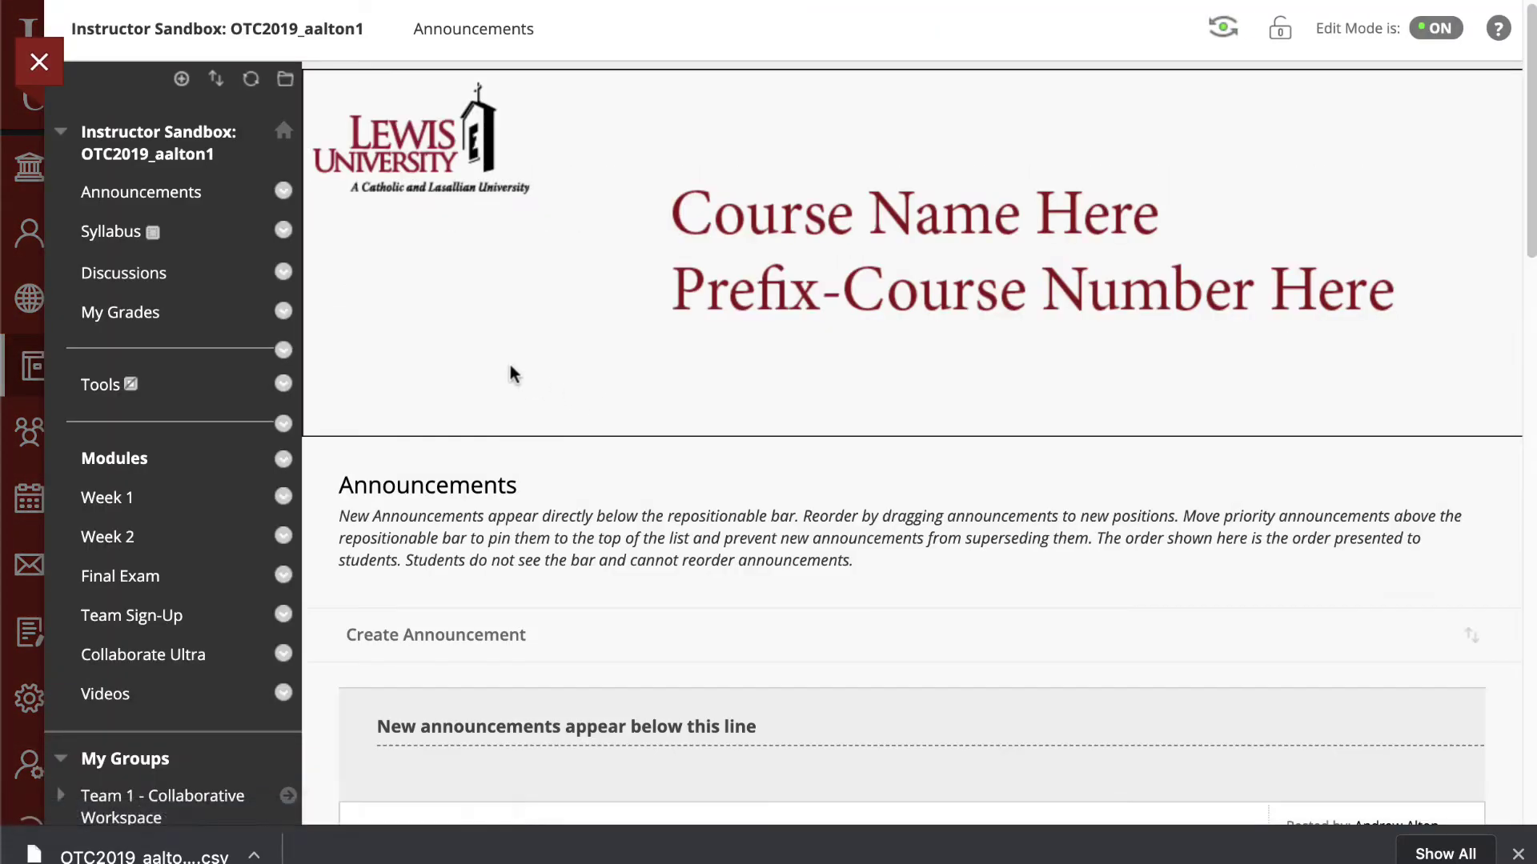
pyautogui.scroll(-3, 148, 240)
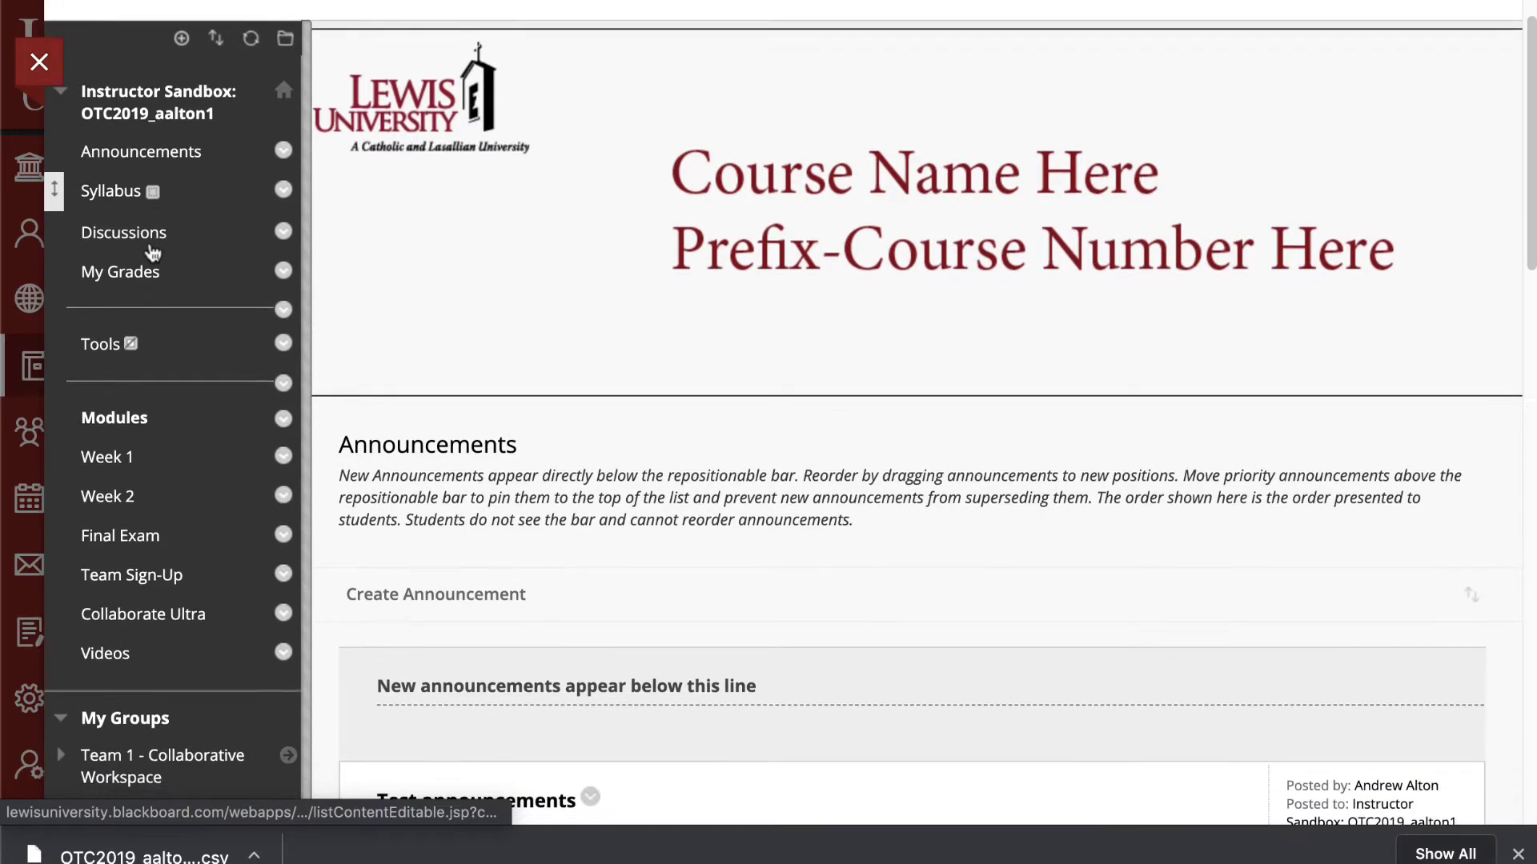
pyautogui.scroll(-10, 152, 253)
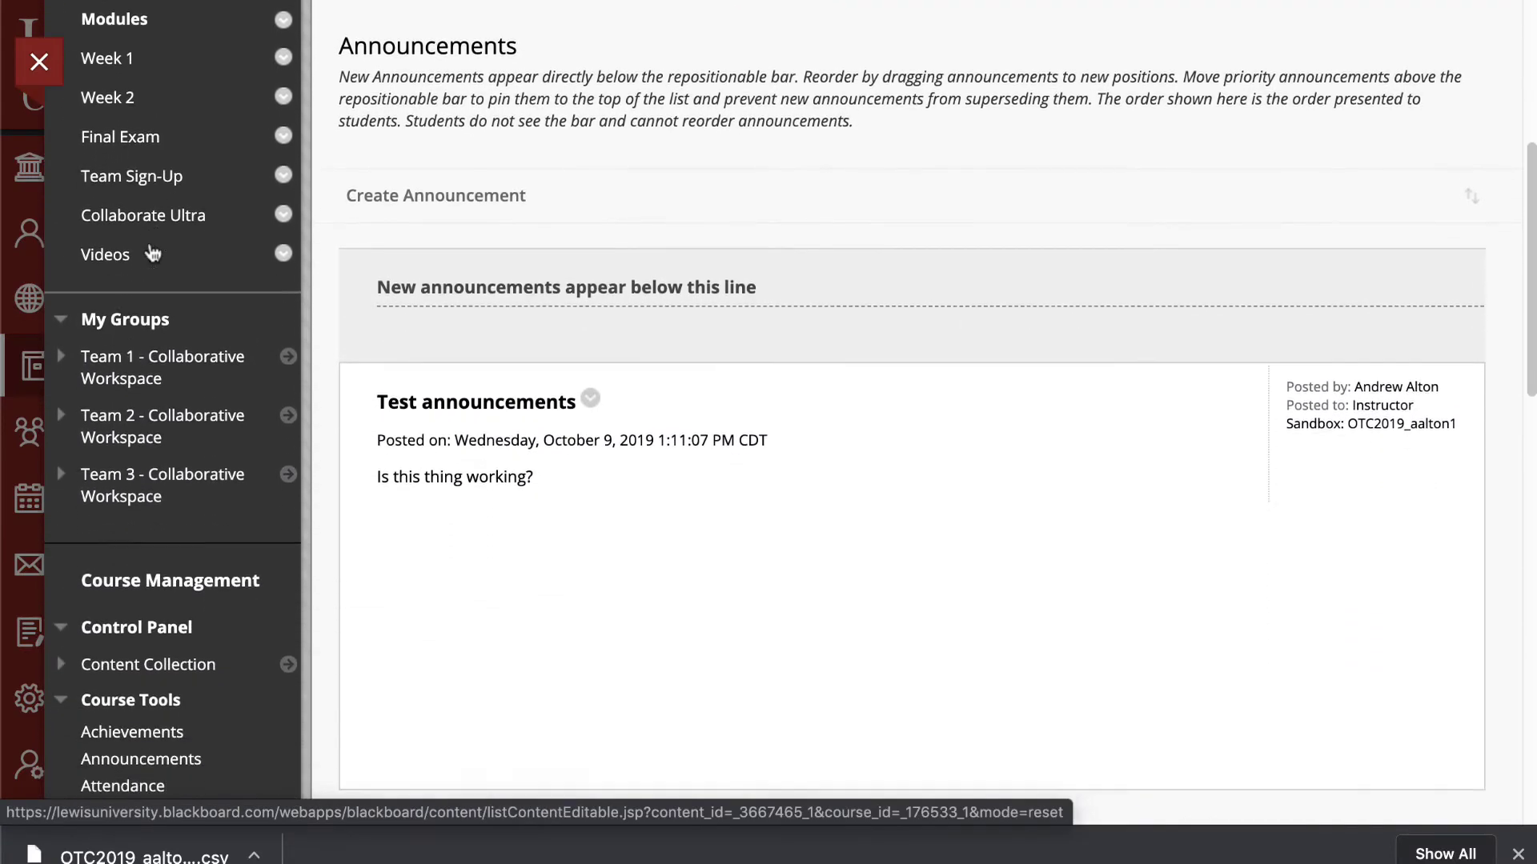
pyautogui.click(209, 474)
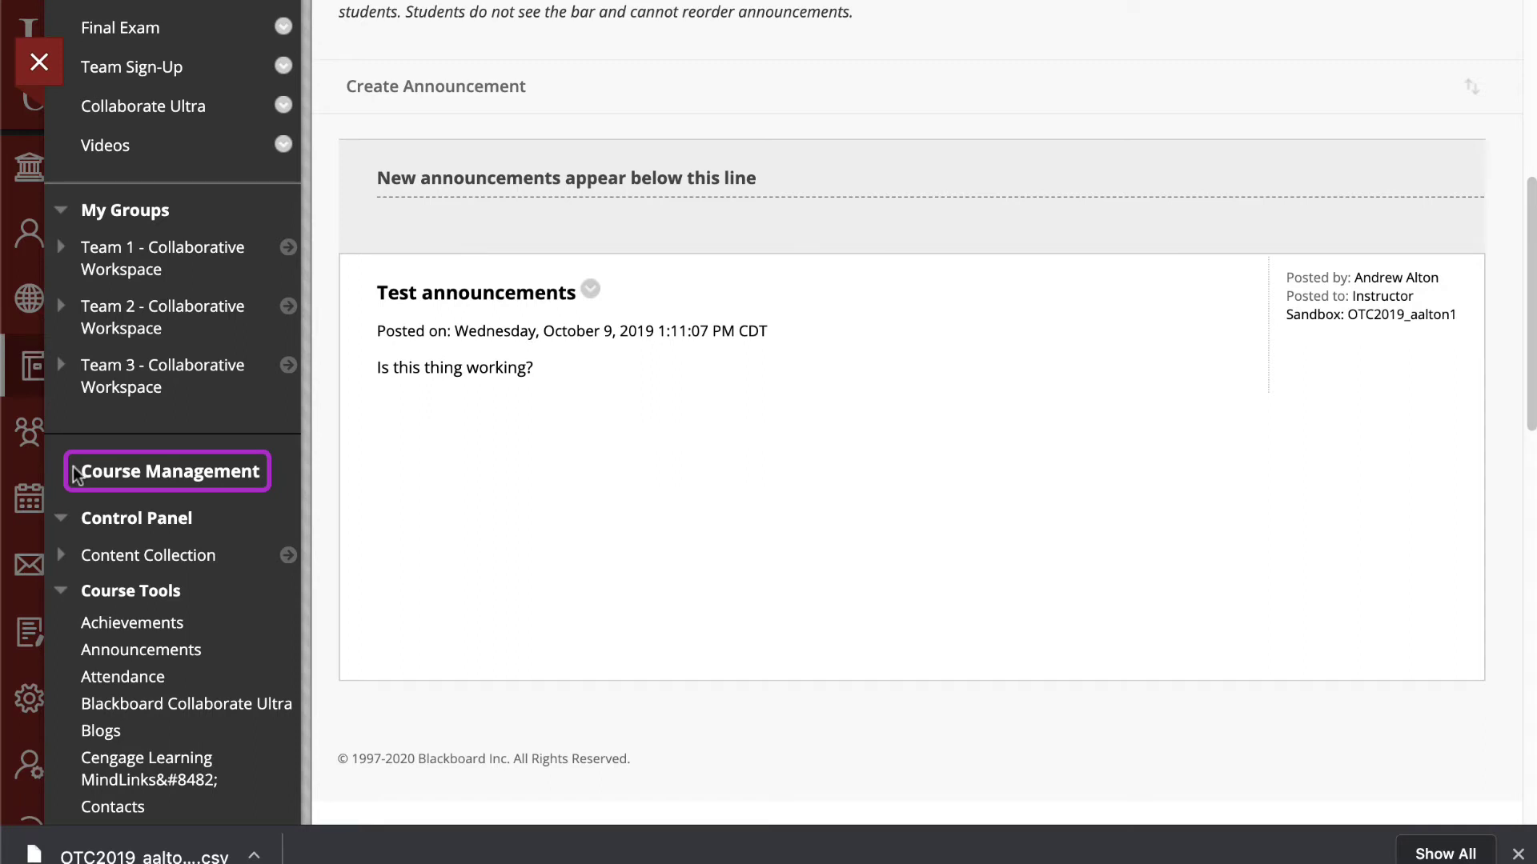
pyautogui.scroll(-2, 73, 471)
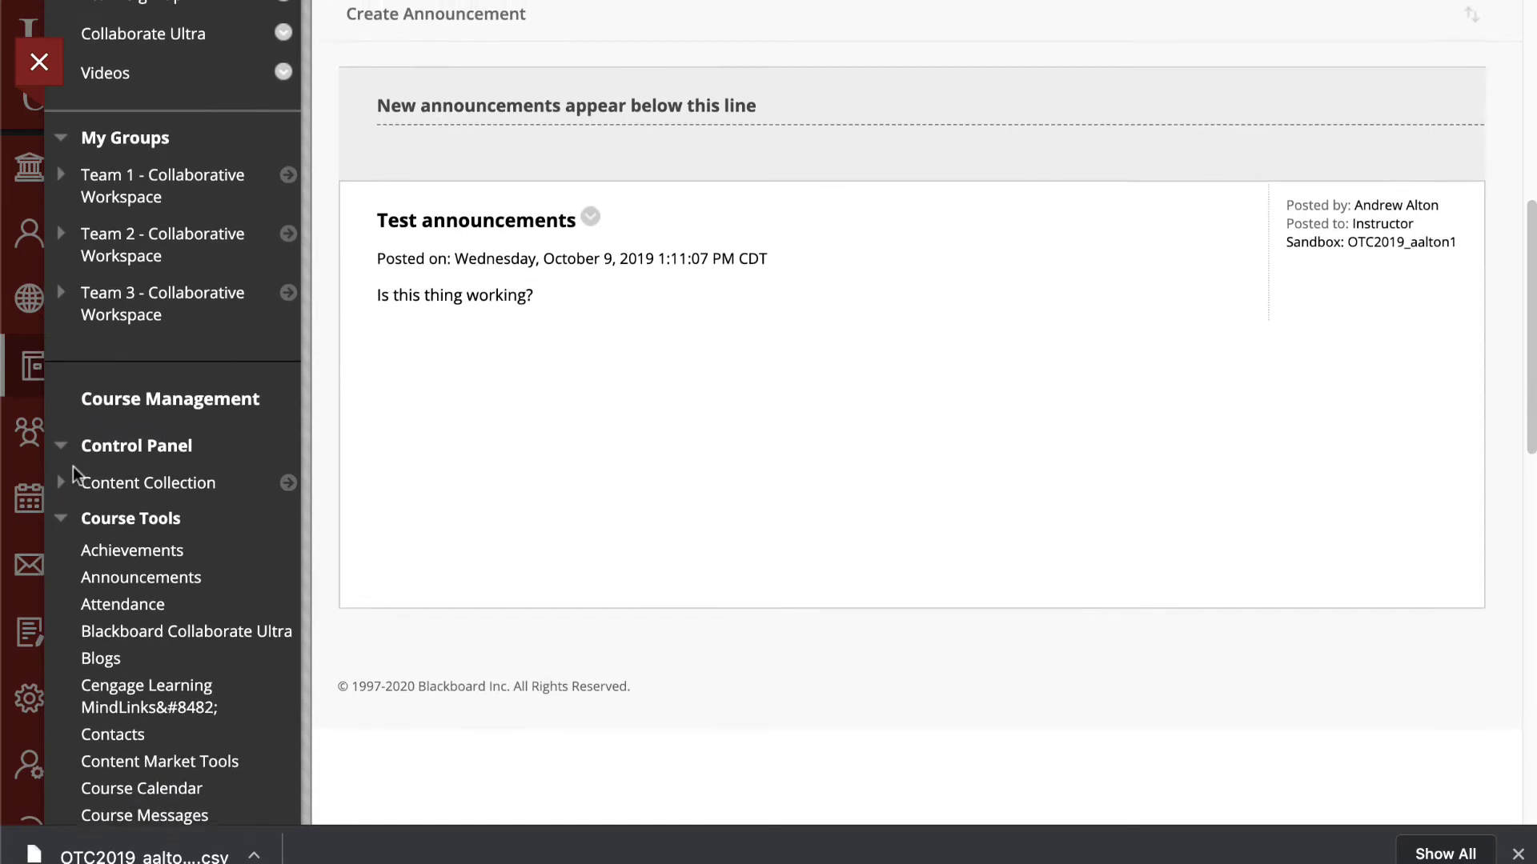
pyautogui.click(148, 511)
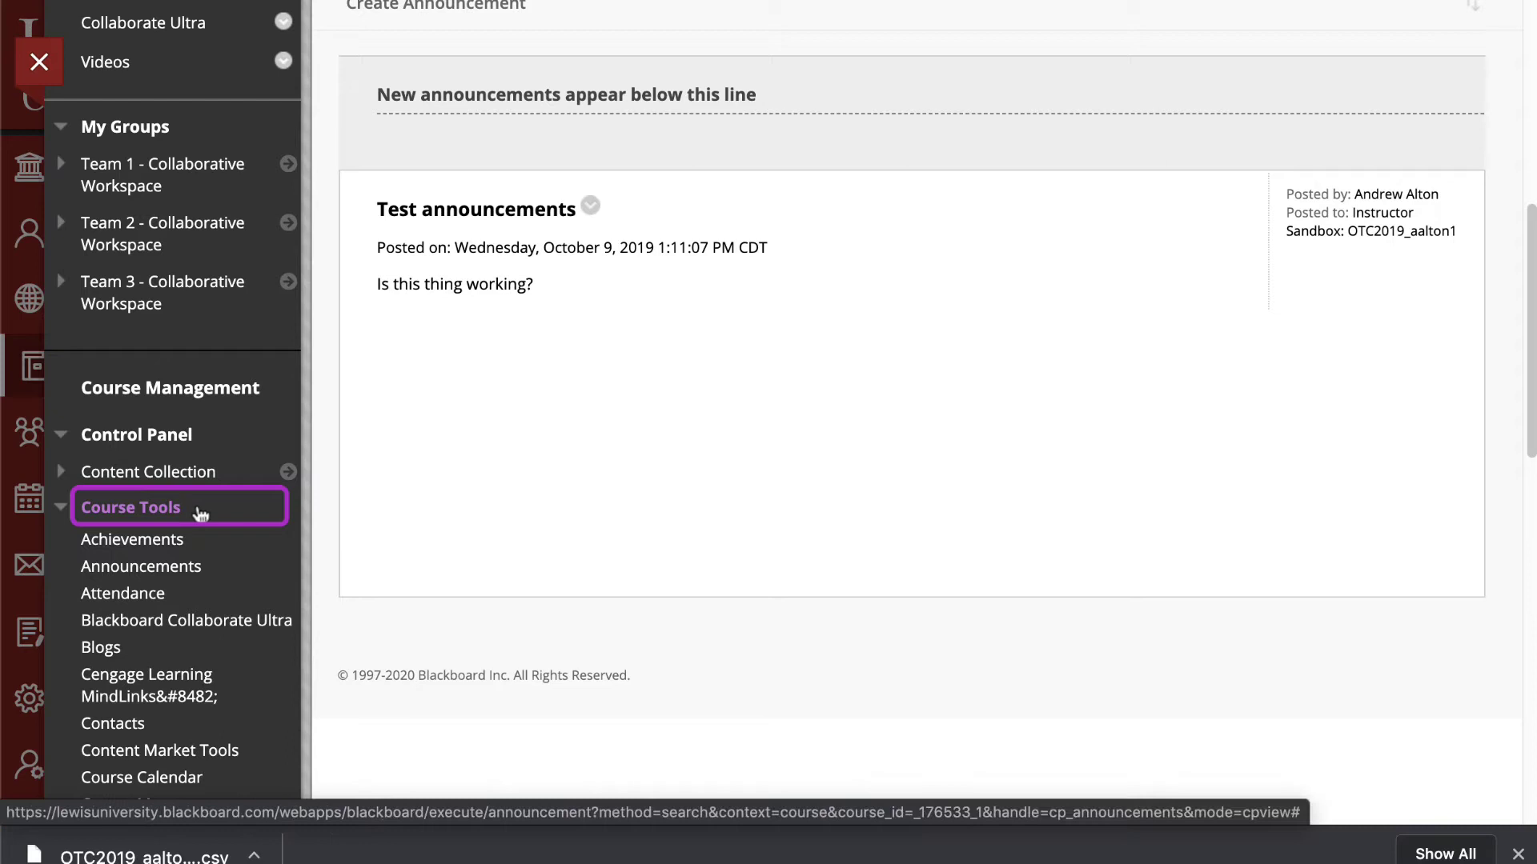
pyautogui.click(62, 509)
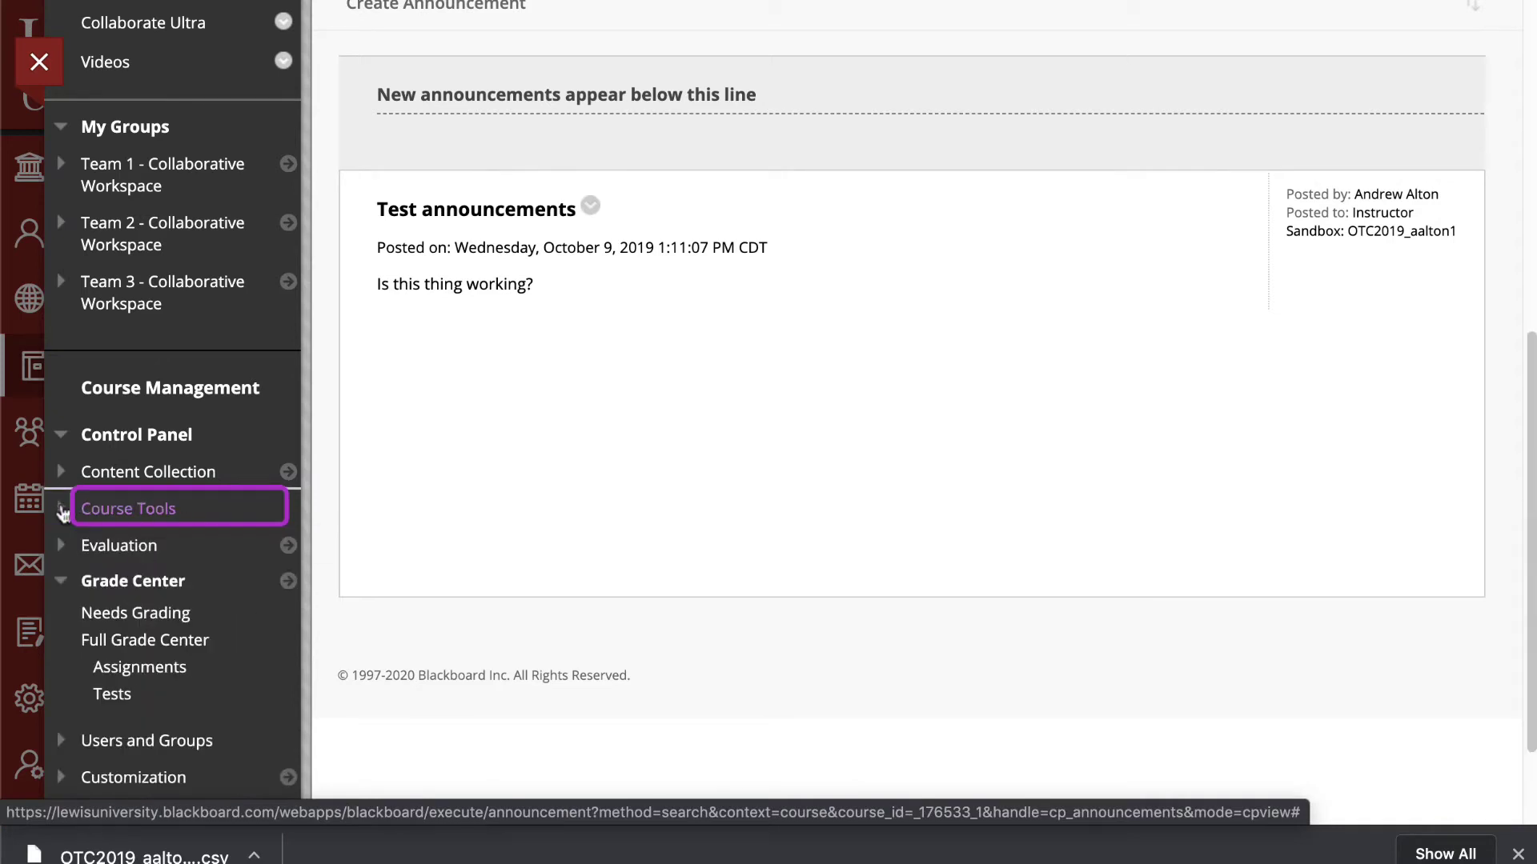
pyautogui.click(61, 510)
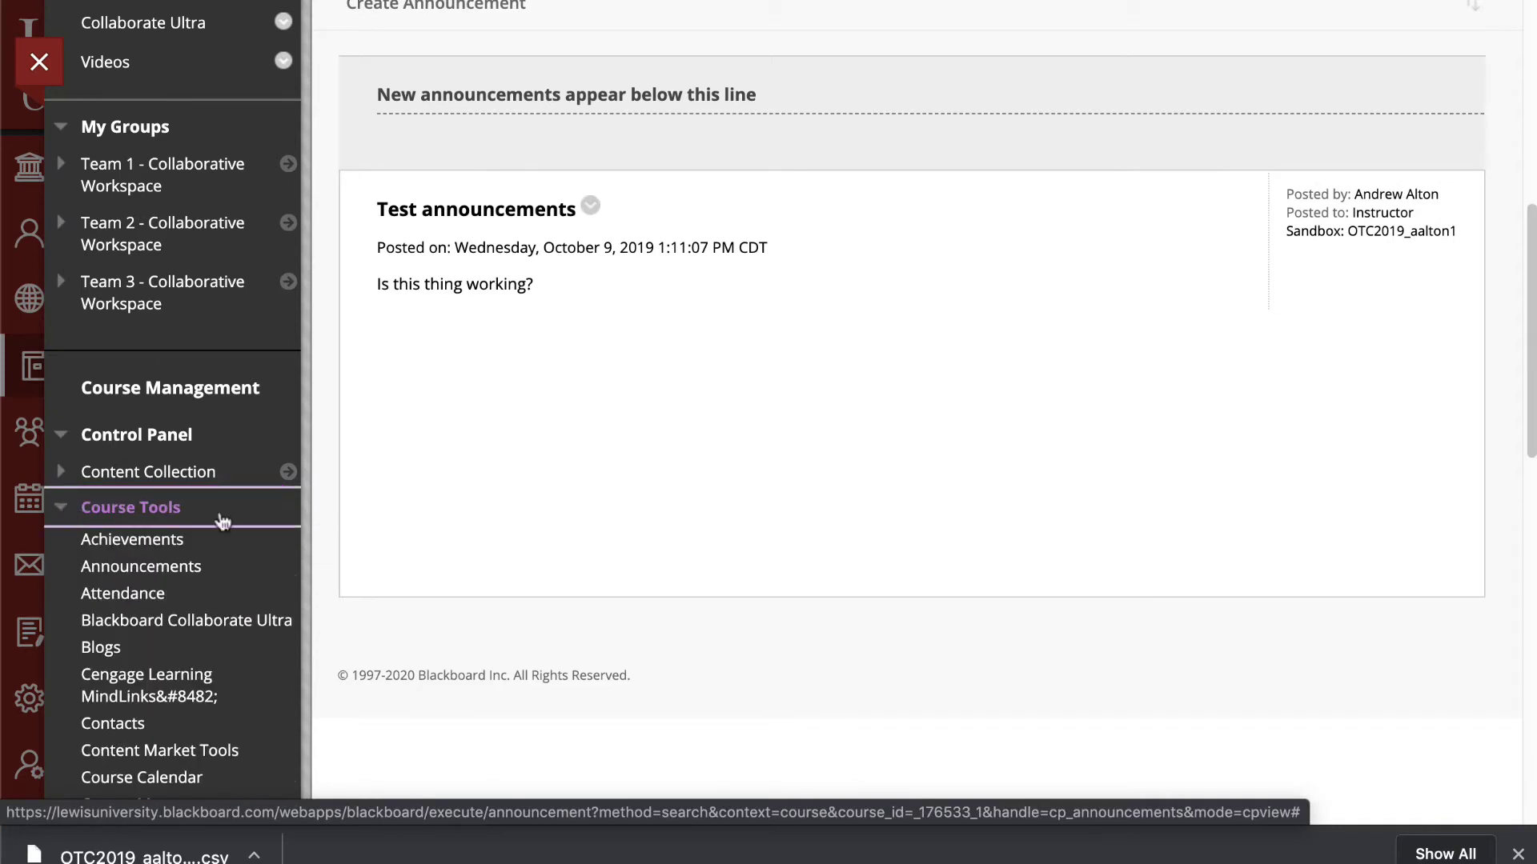
pyautogui.scroll(-2, 216, 517)
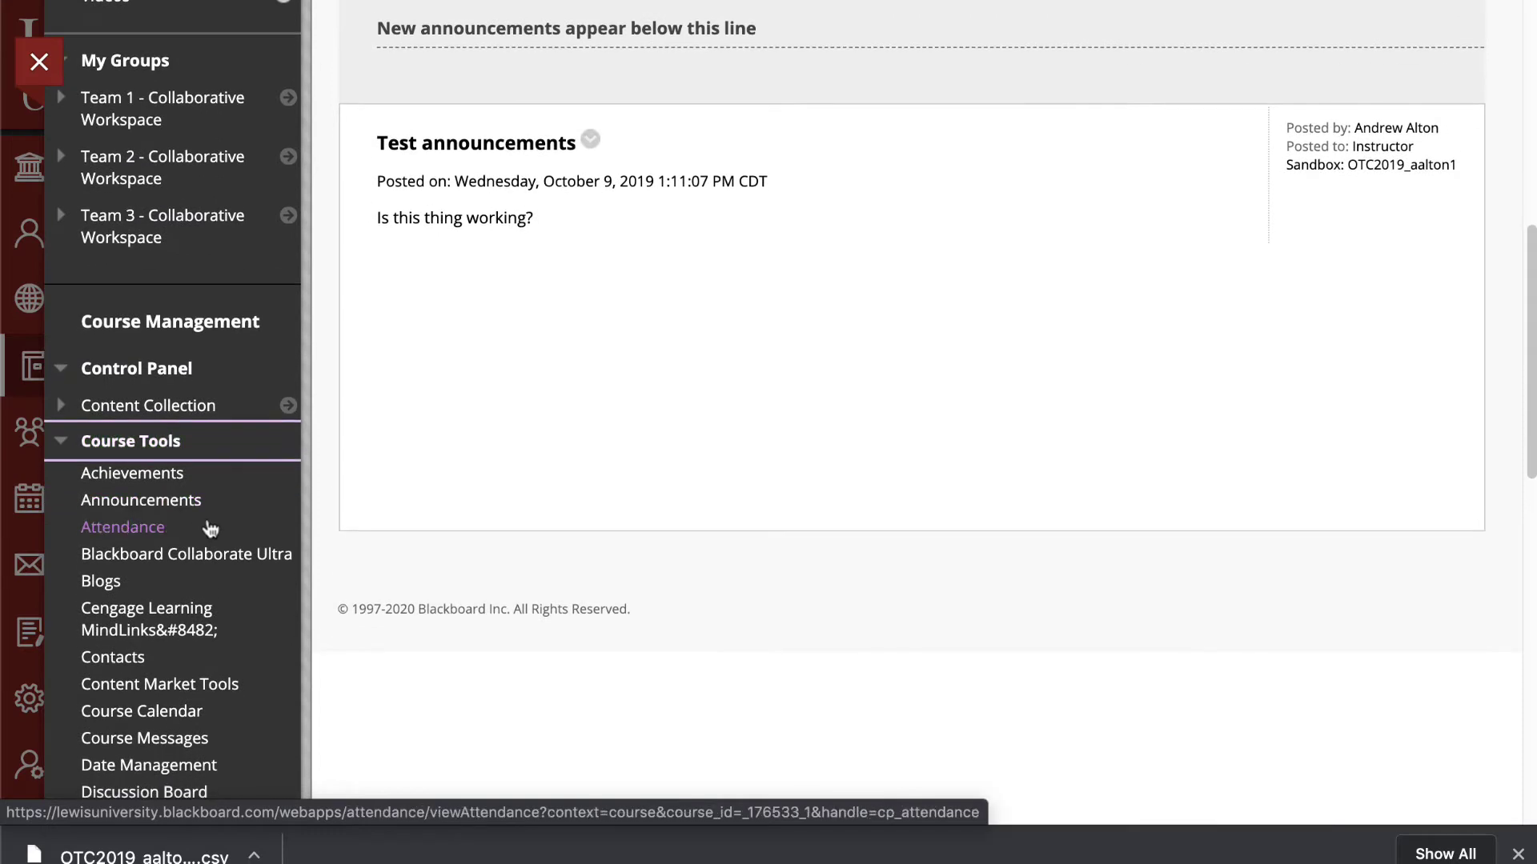
pyautogui.click(182, 529)
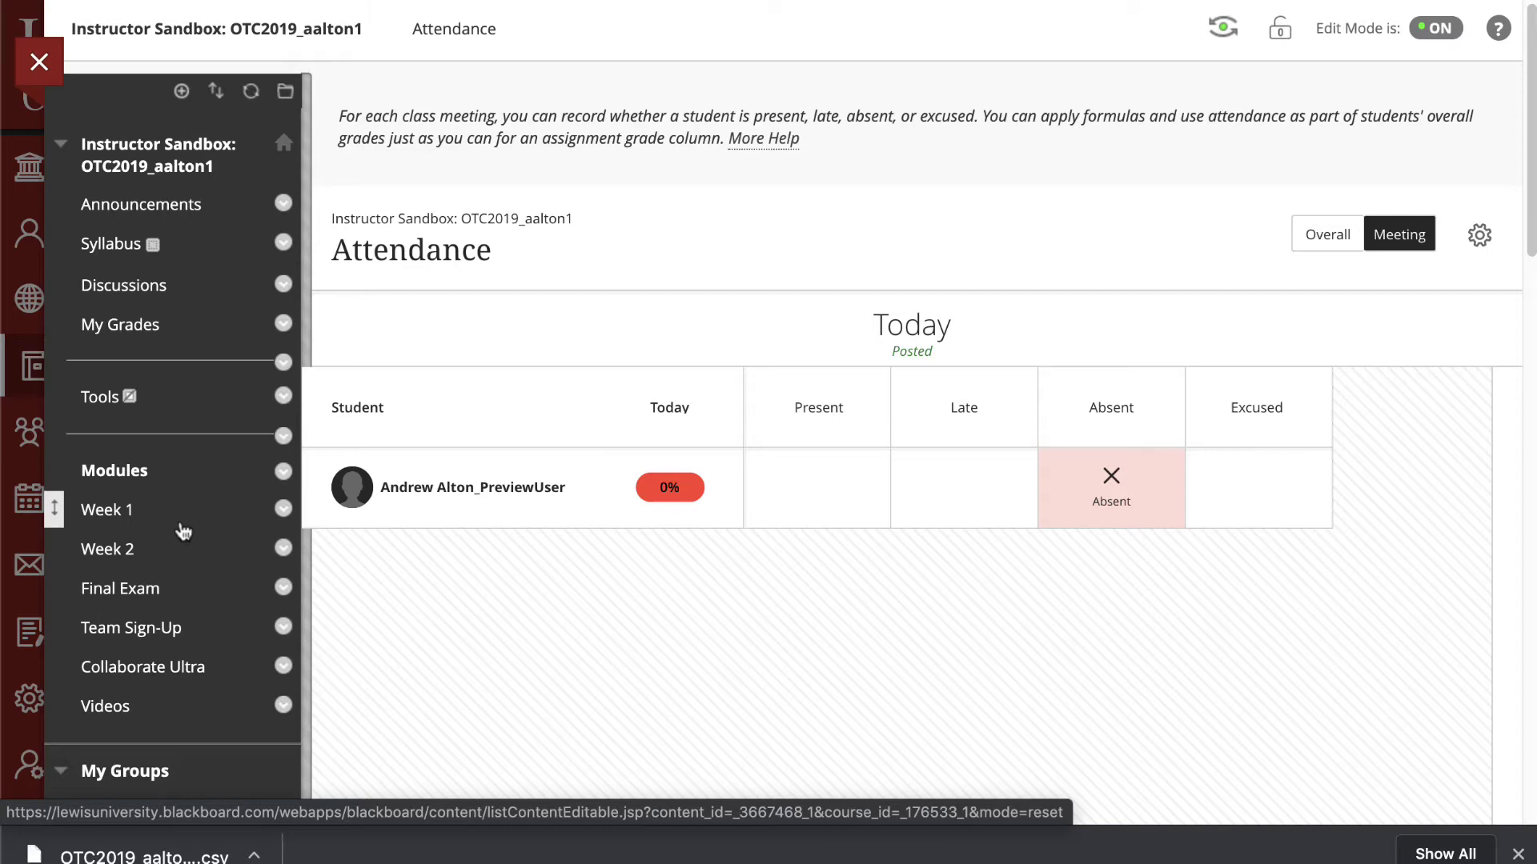
# Cycle the preview student's mark through Present, Late, Absent, Excused, ending on Present.
pyautogui.click(340, 102)
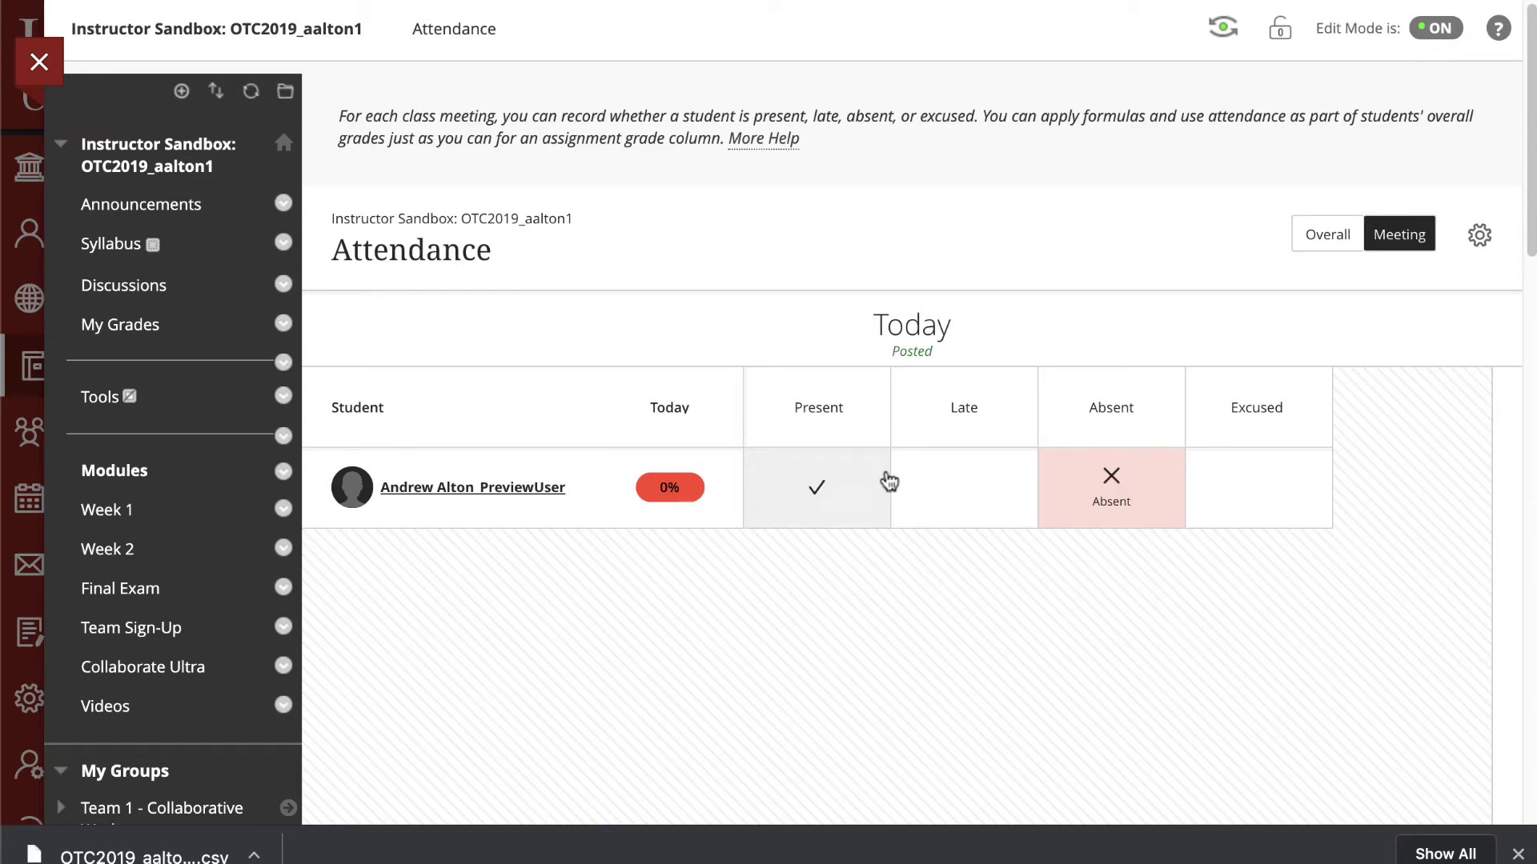
pyautogui.click(816, 480)
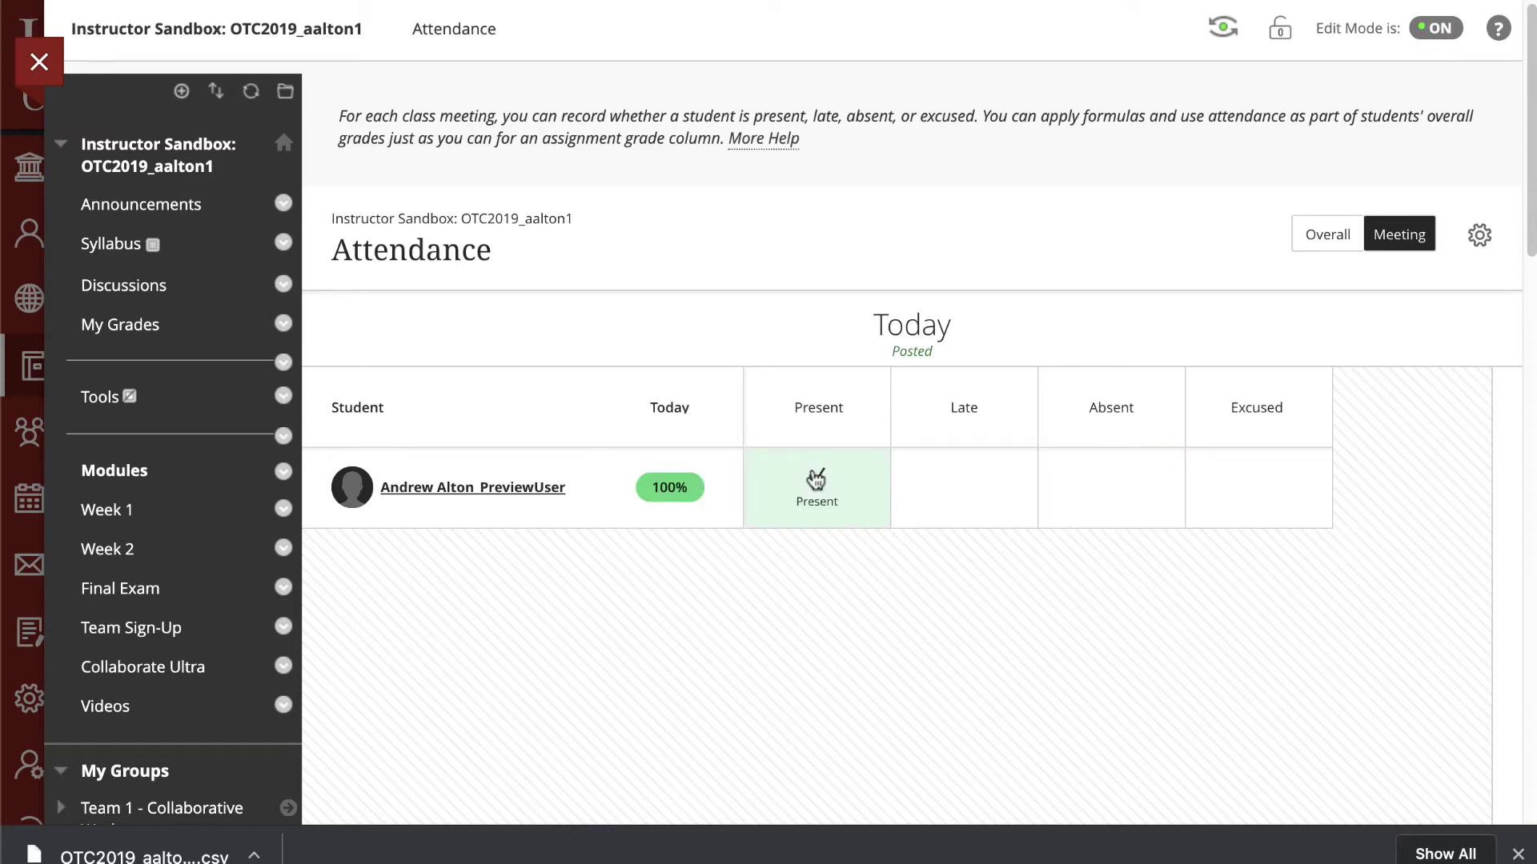
pyautogui.click(983, 495)
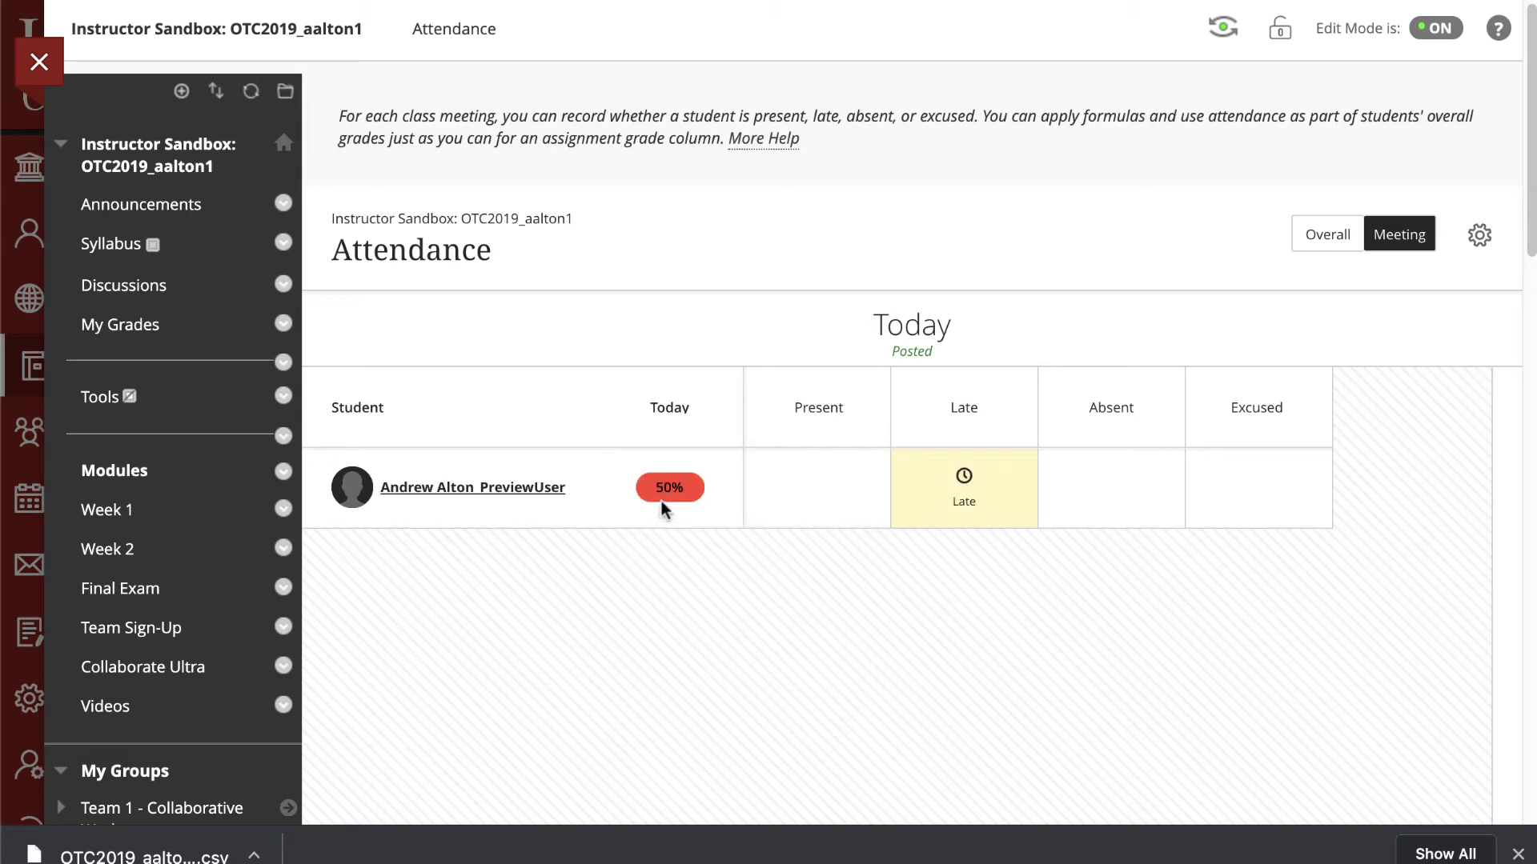
pyautogui.click(1089, 516)
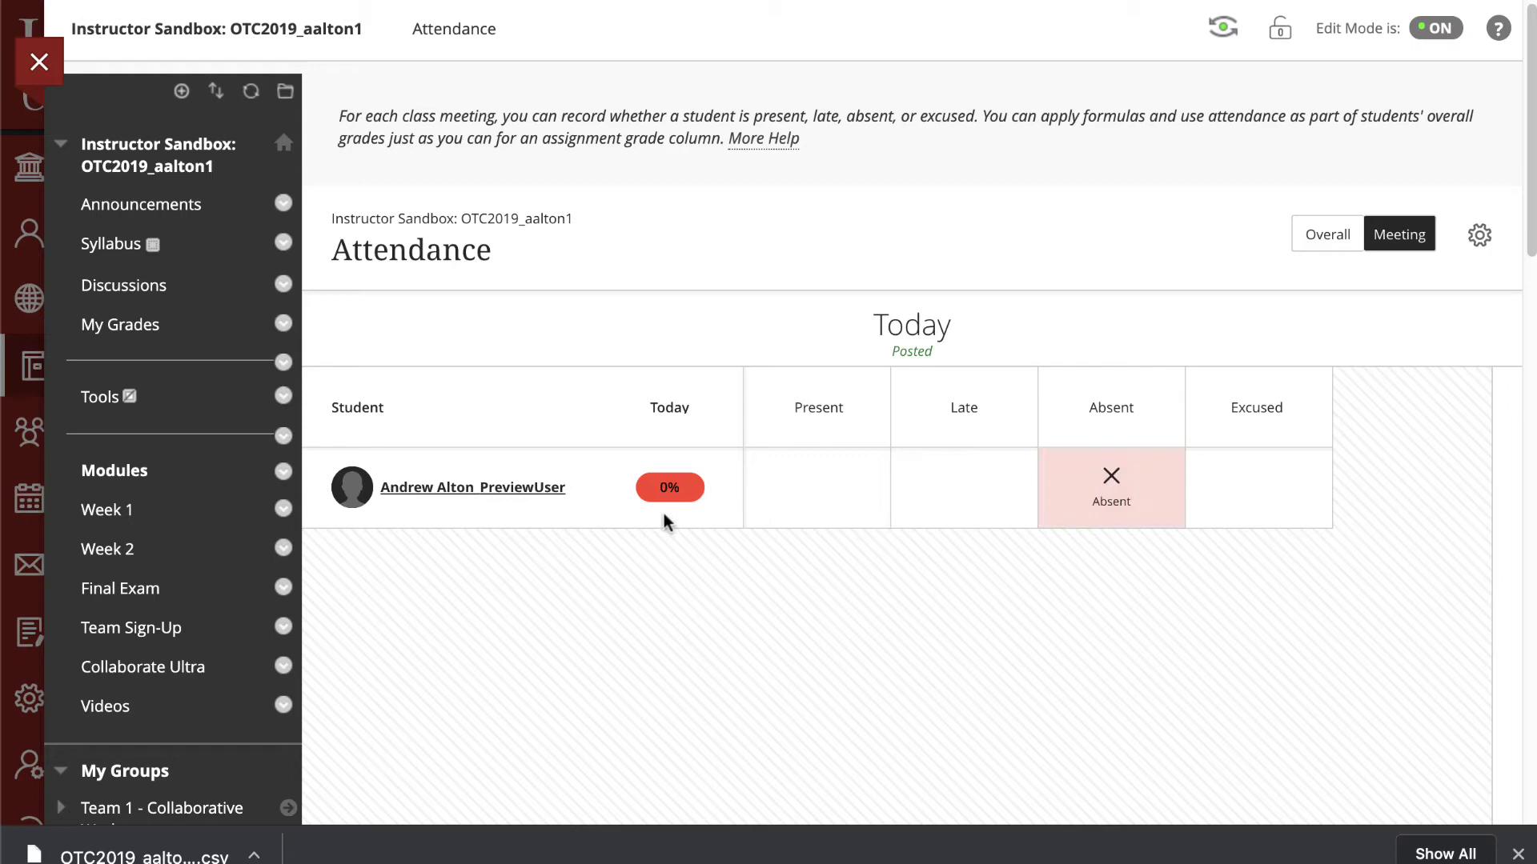
pyautogui.click(1258, 497)
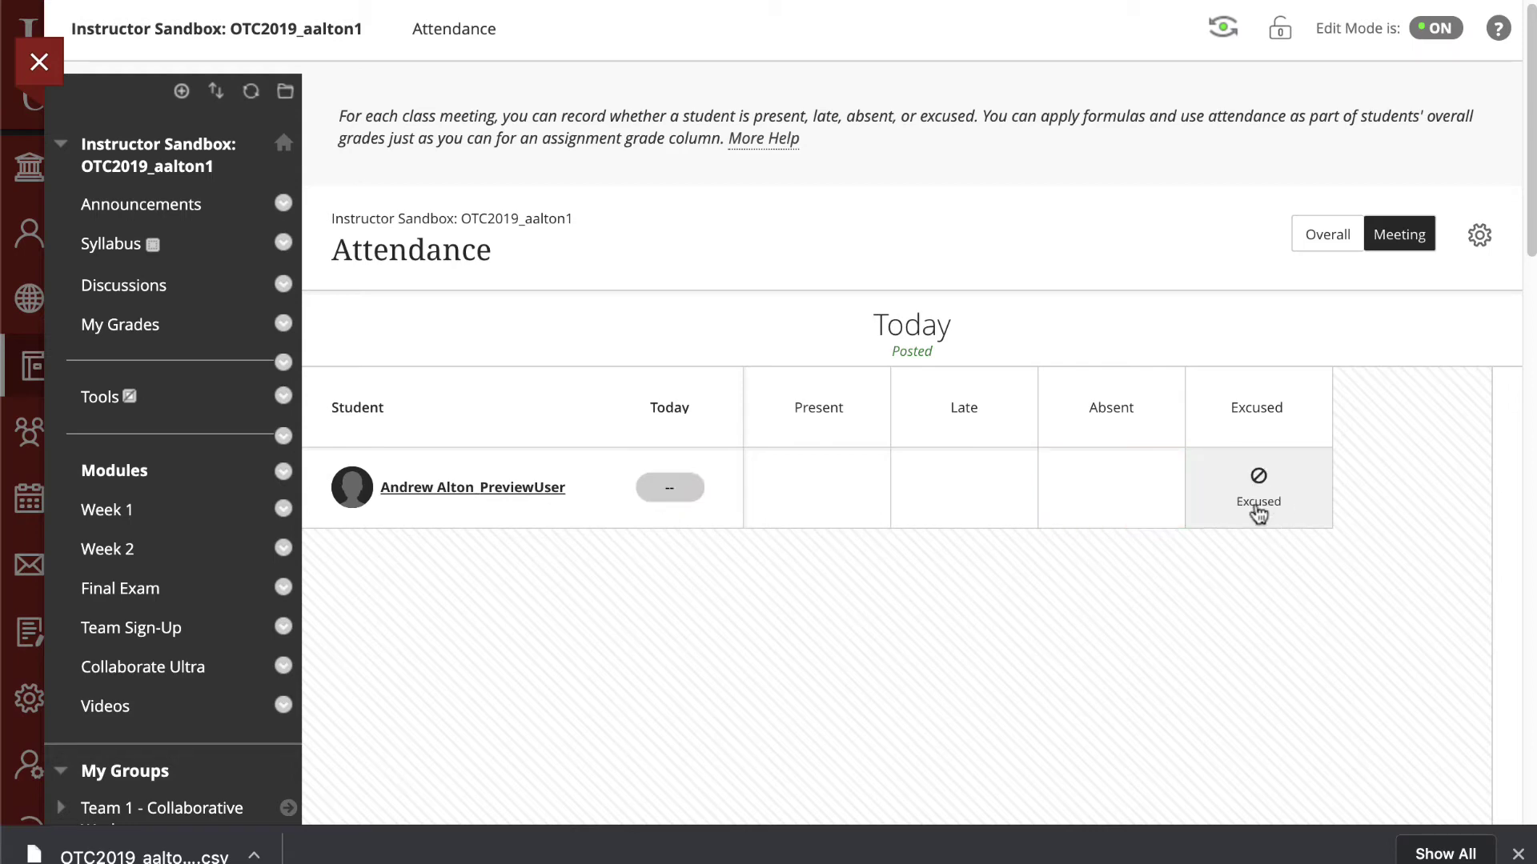
pyautogui.click(808, 489)
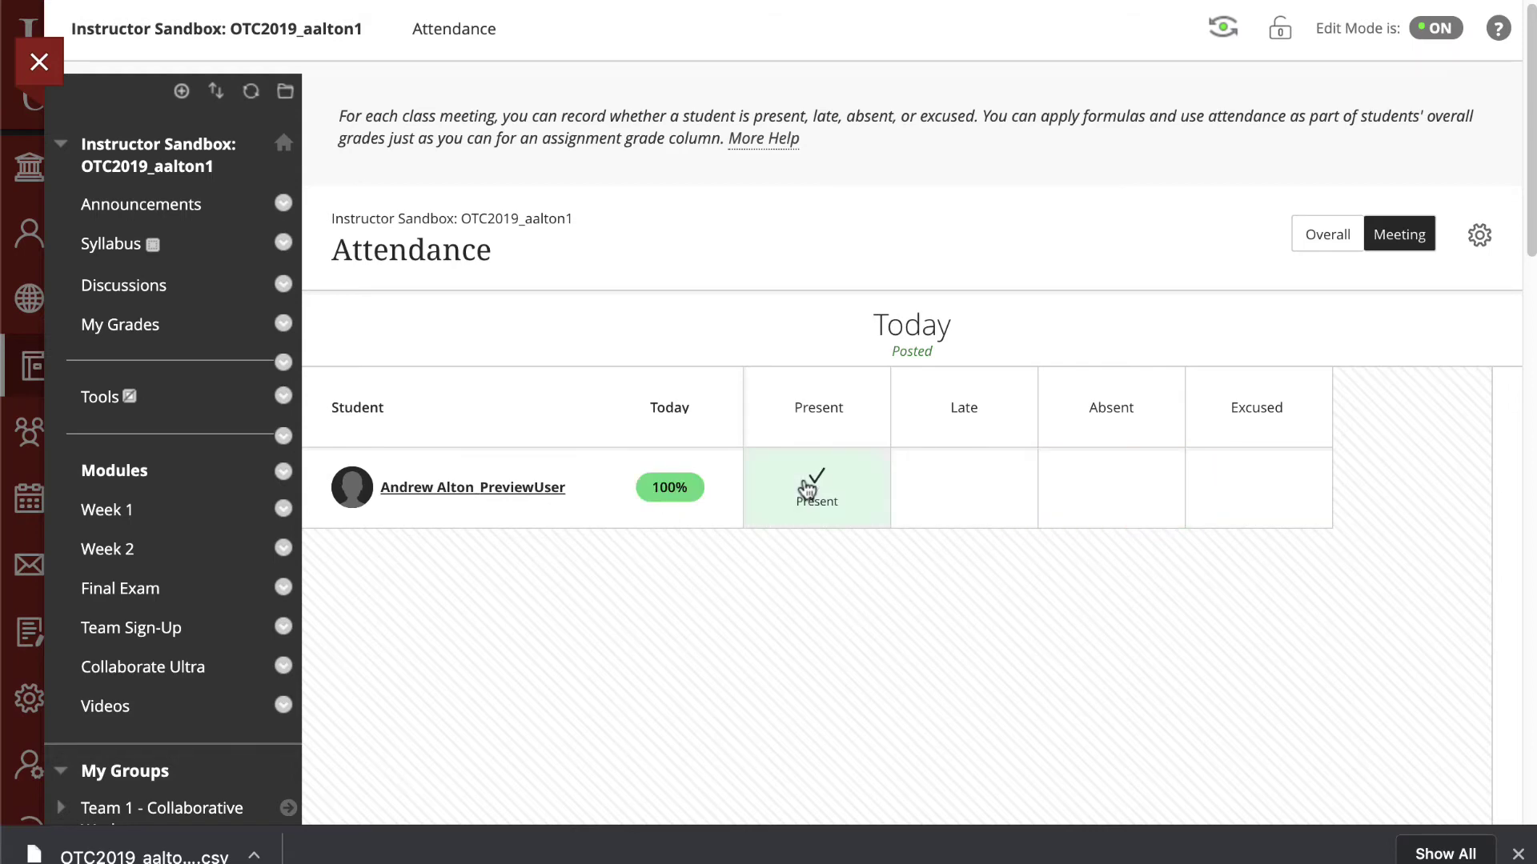
pyautogui.click(1481, 238)
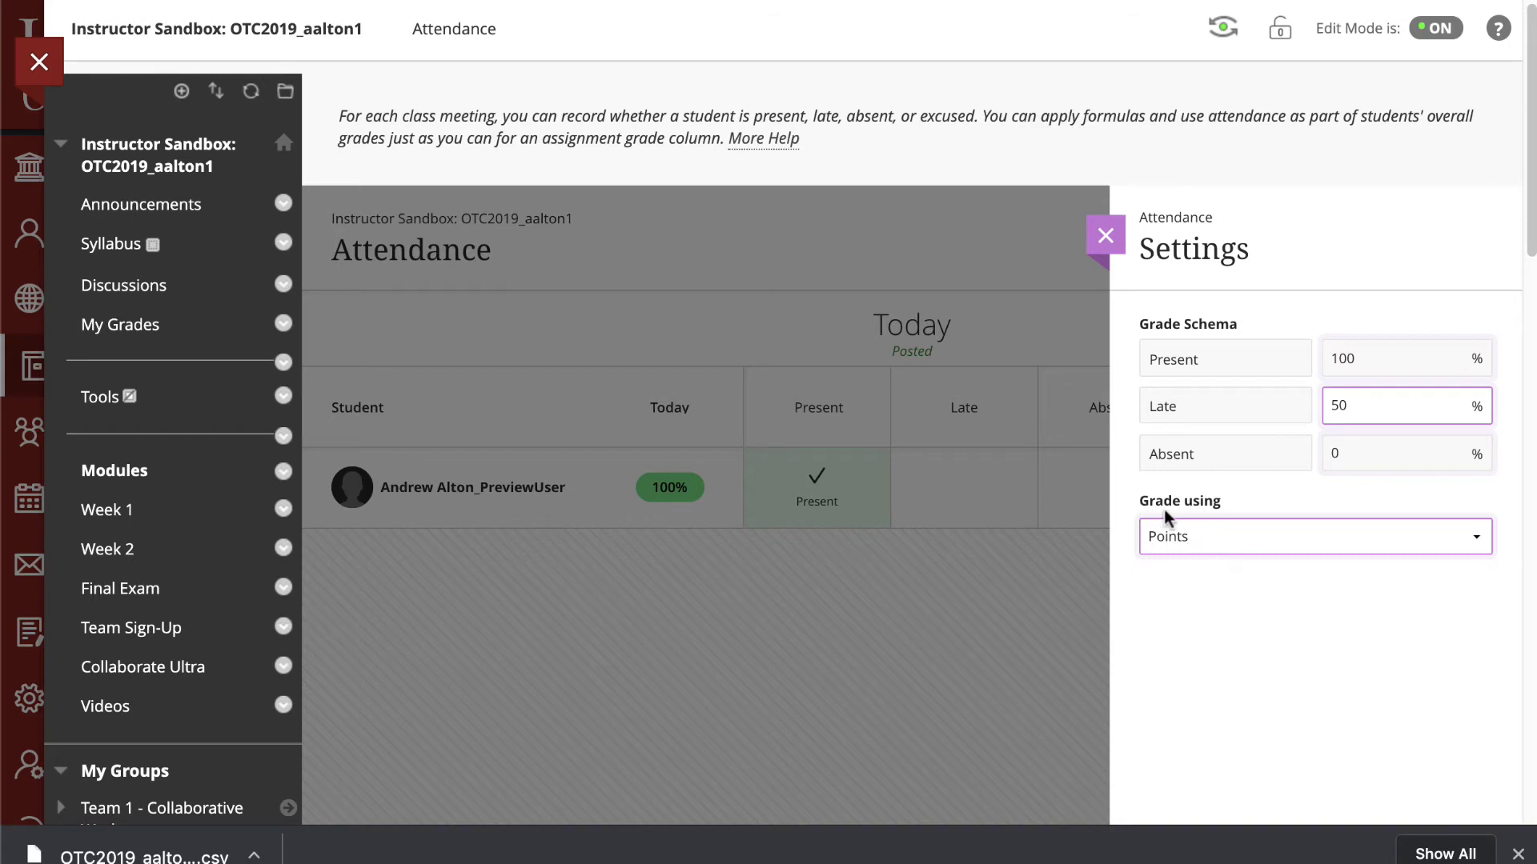
pyautogui.click(1287, 536)
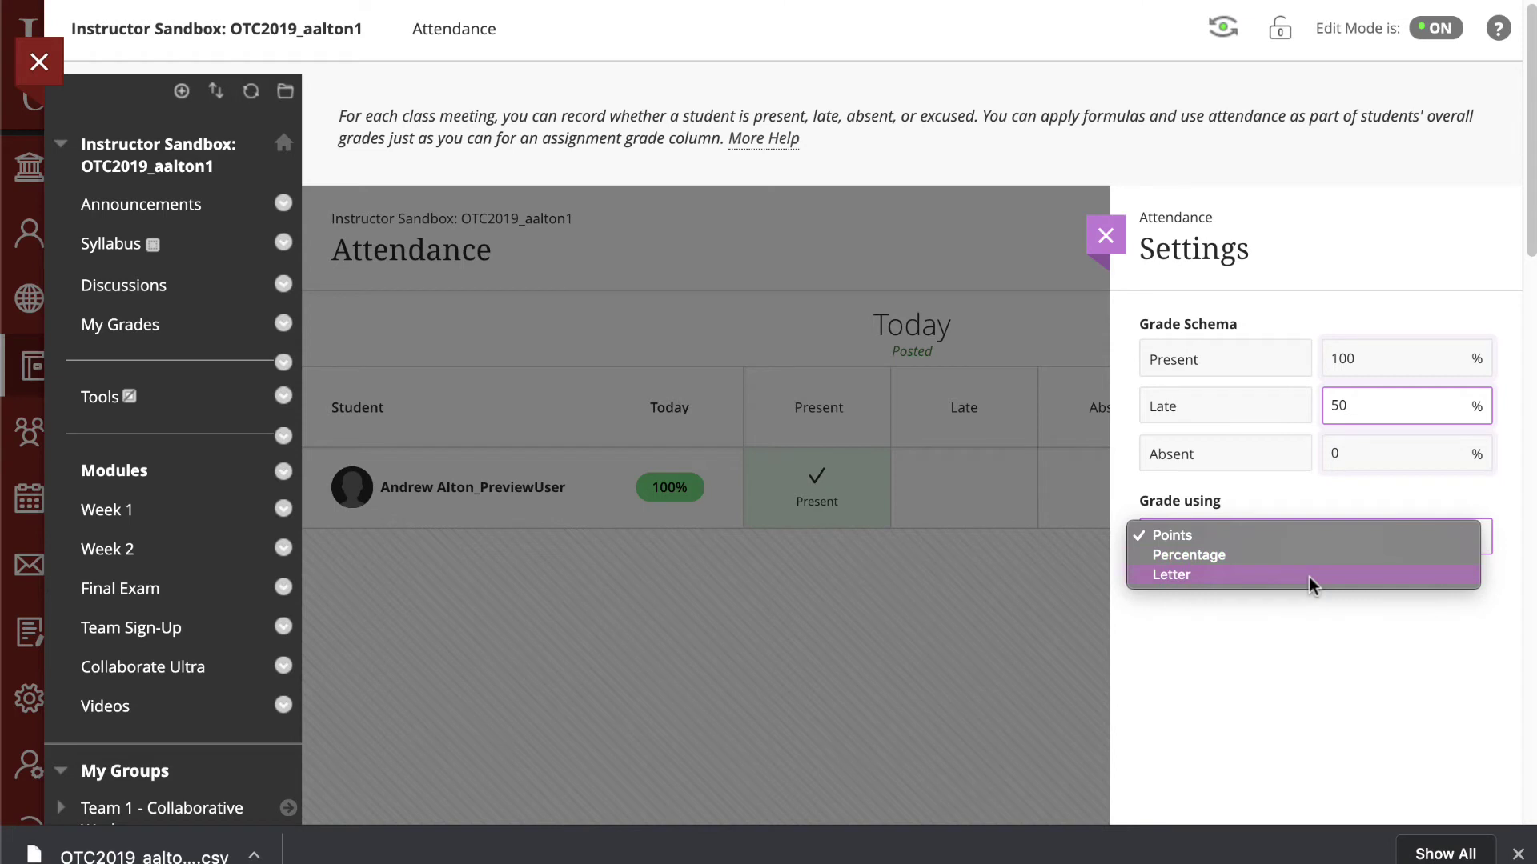
pyautogui.click(1317, 488)
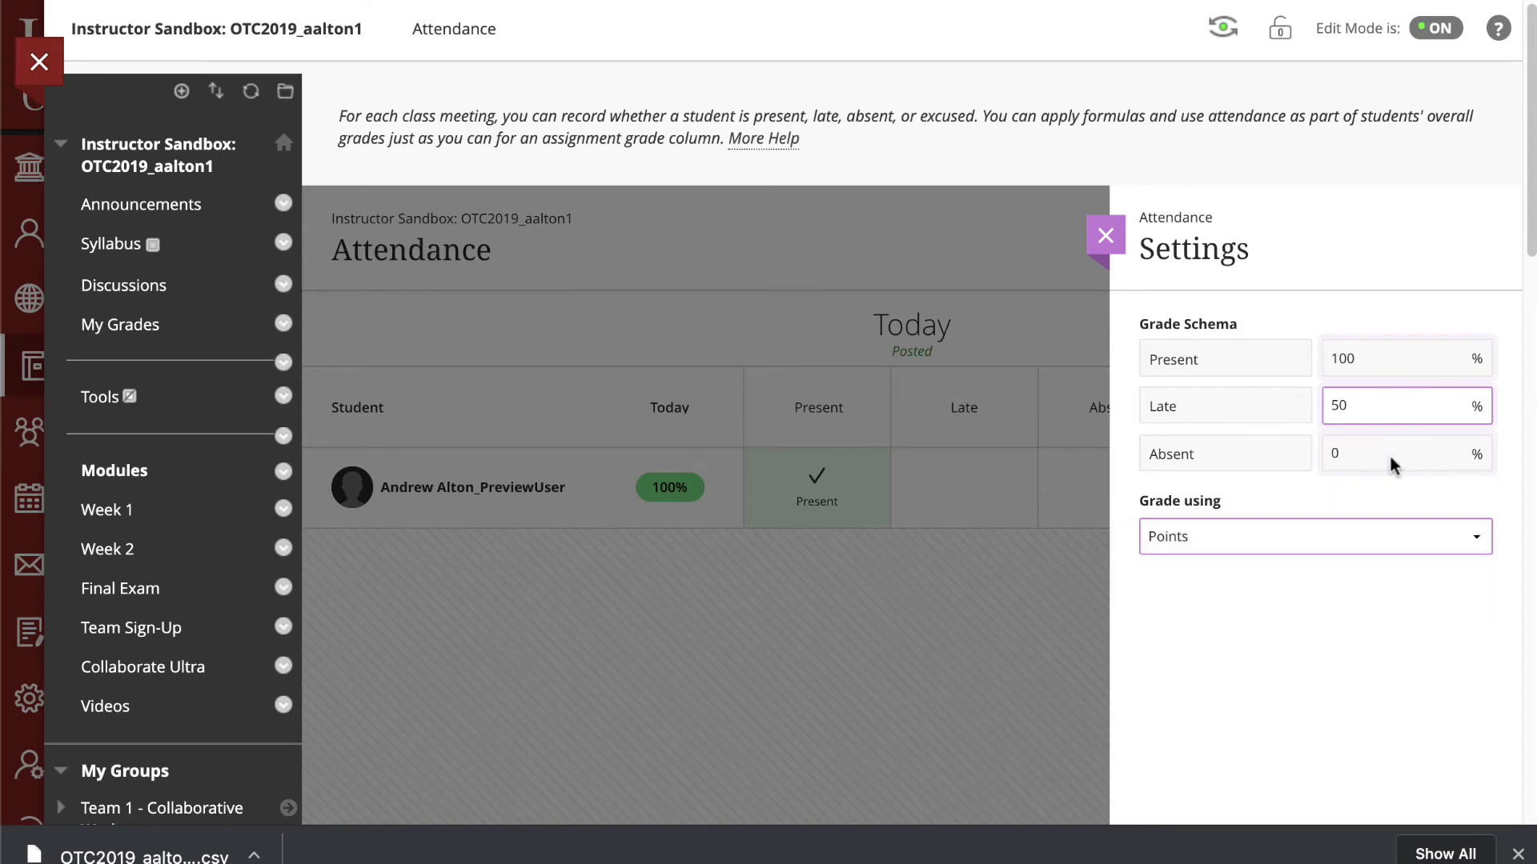
pyautogui.click(1106, 235)
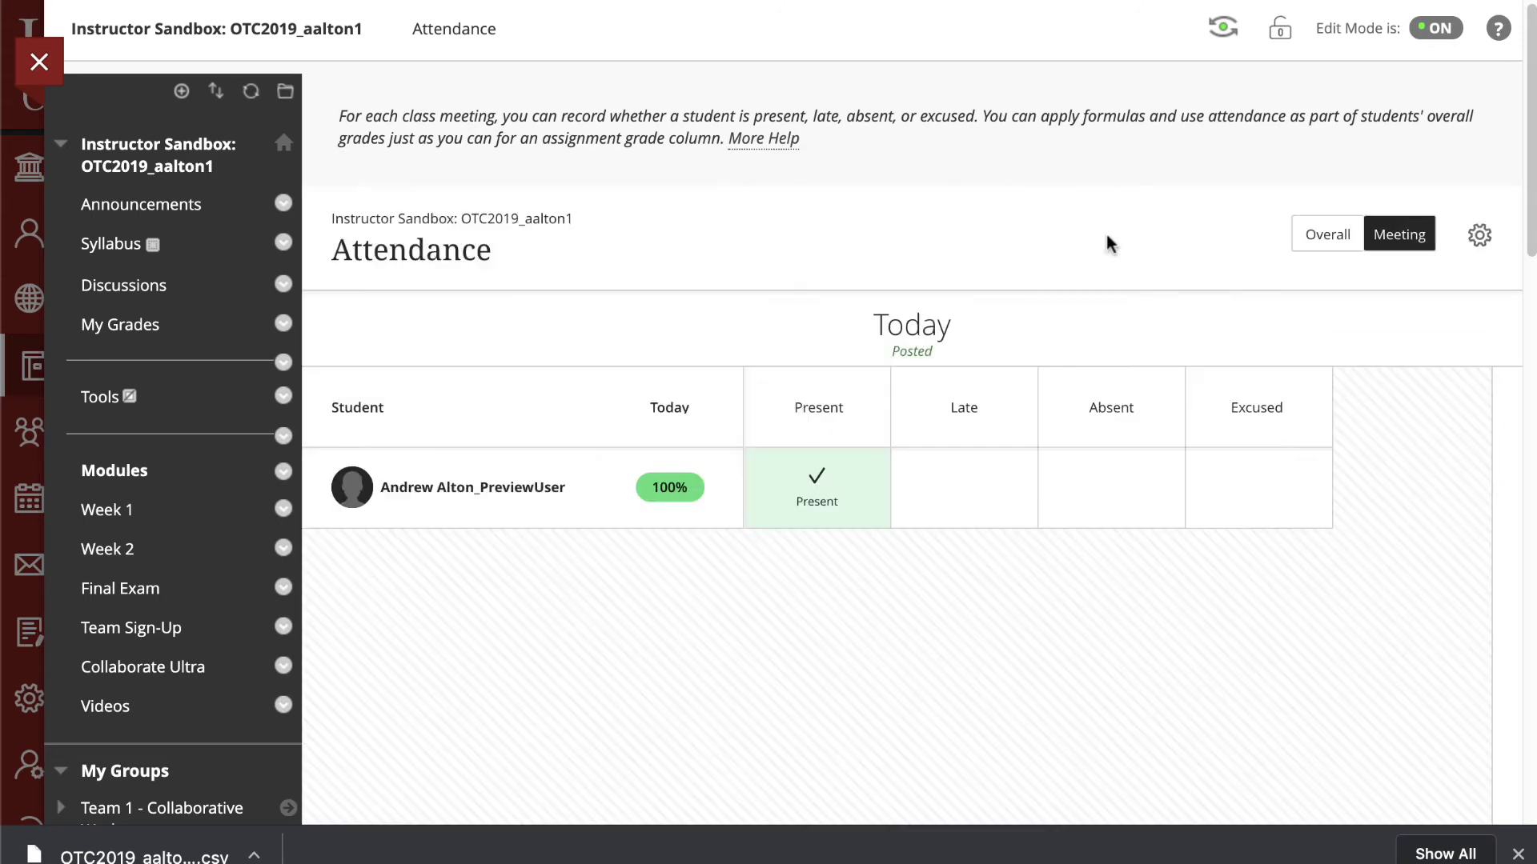
# Switch the Attendance page to the Overall view and dismiss both coach tips.
pyautogui.click(1319, 237)
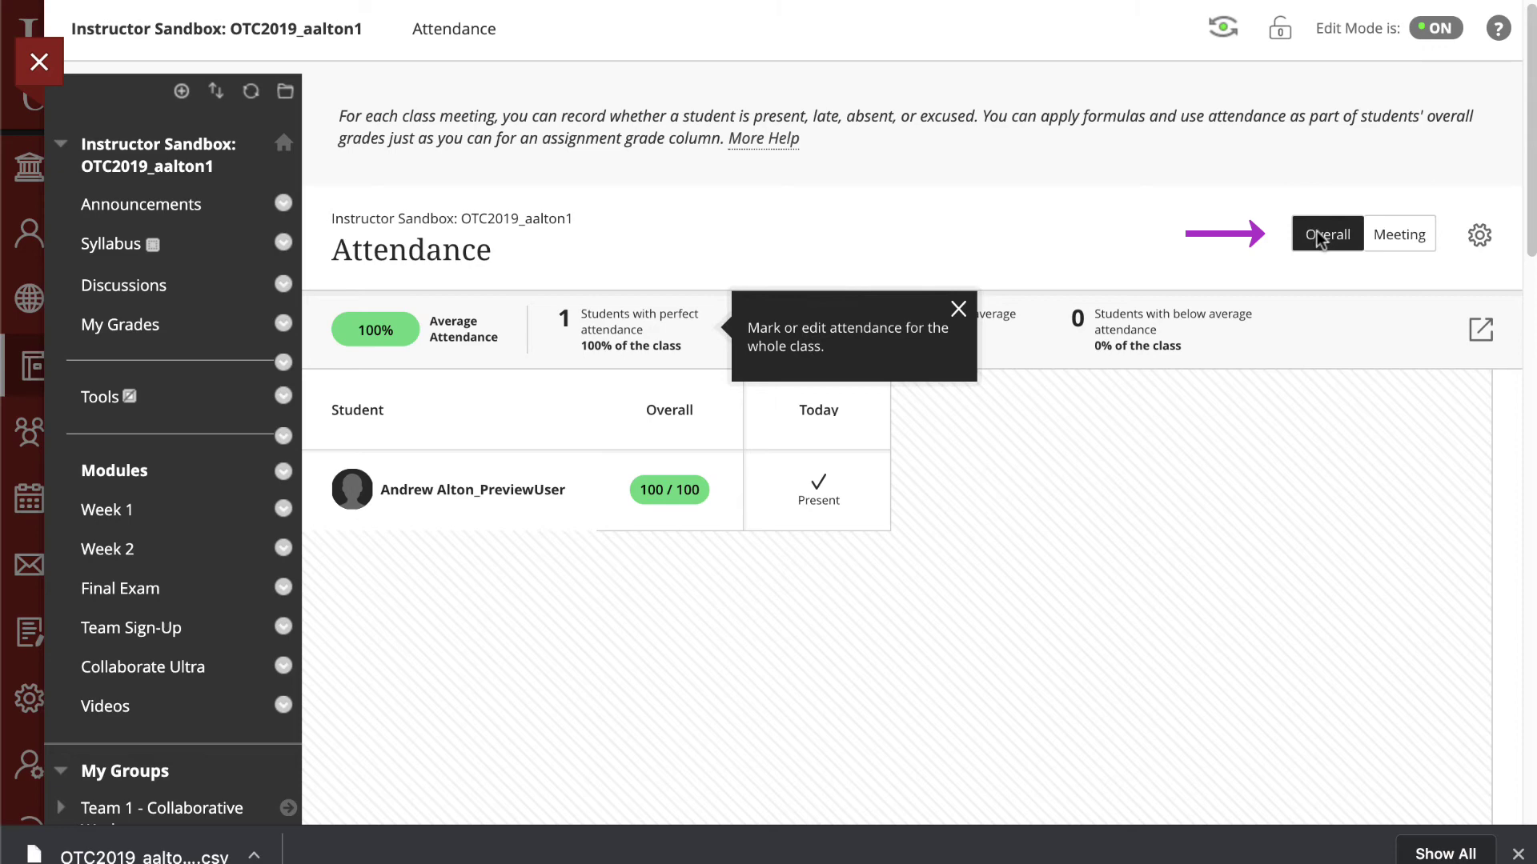
pyautogui.click(958, 309)
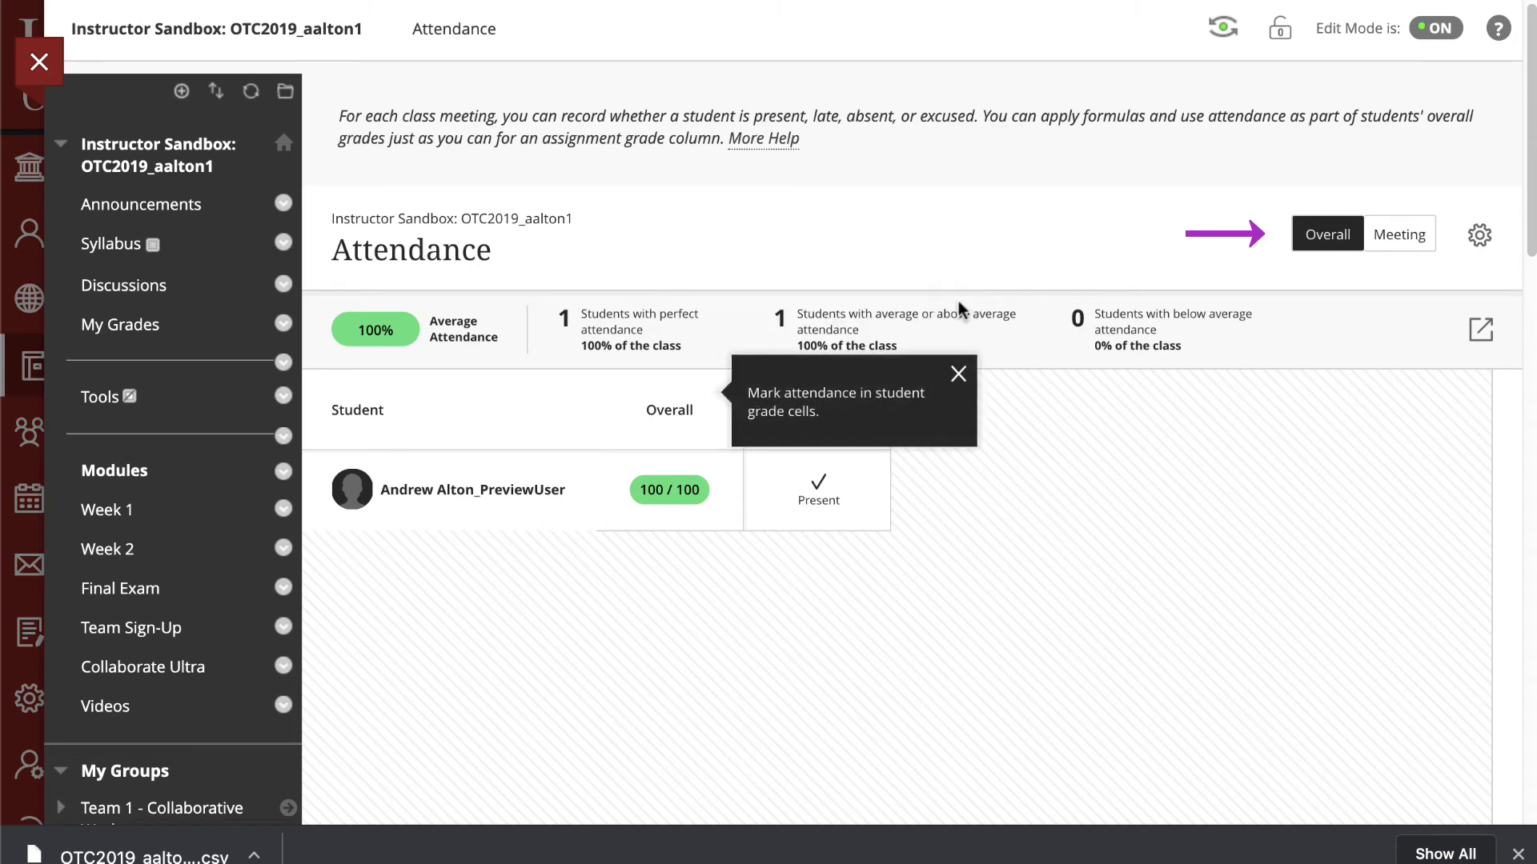
pyautogui.click(956, 370)
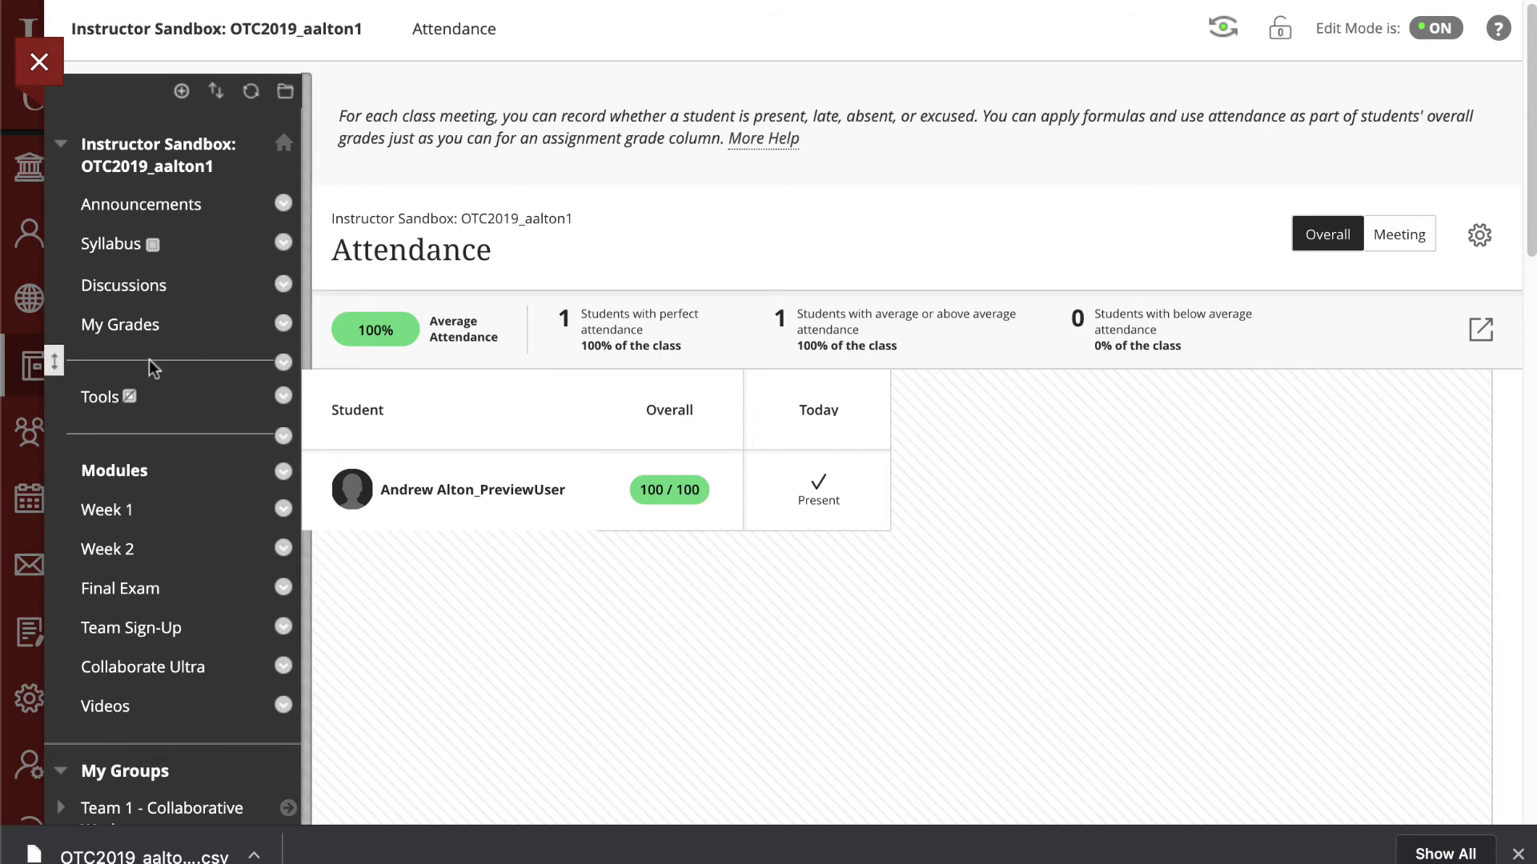
# Go to Grade Center > Full Grade Center from the course menu.
pyautogui.scroll(-10, 149, 361)
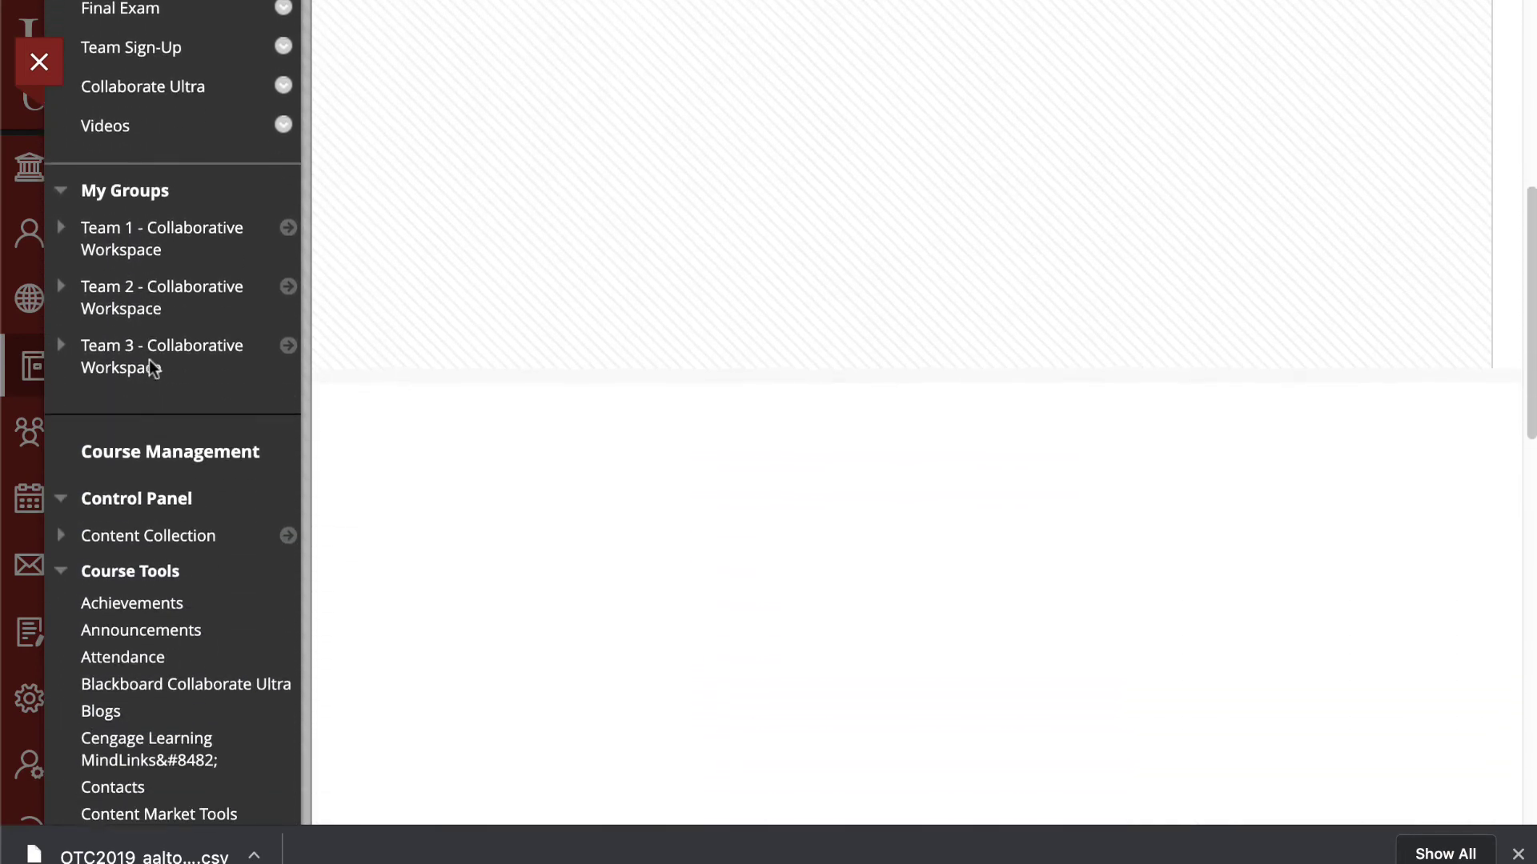
pyautogui.scroll(-10, 153, 369)
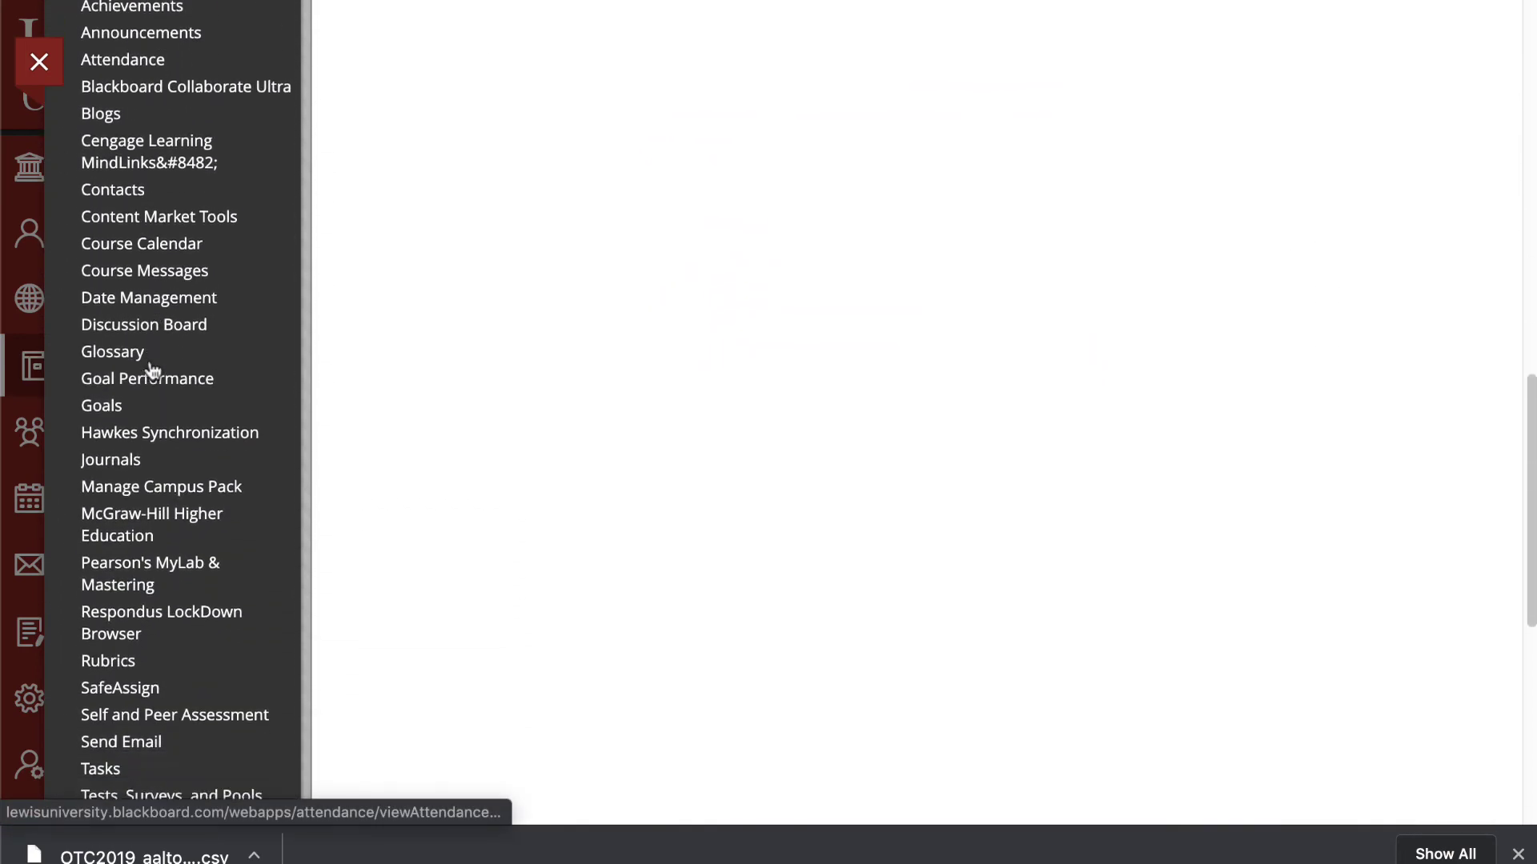
pyautogui.scroll(-5, 152, 370)
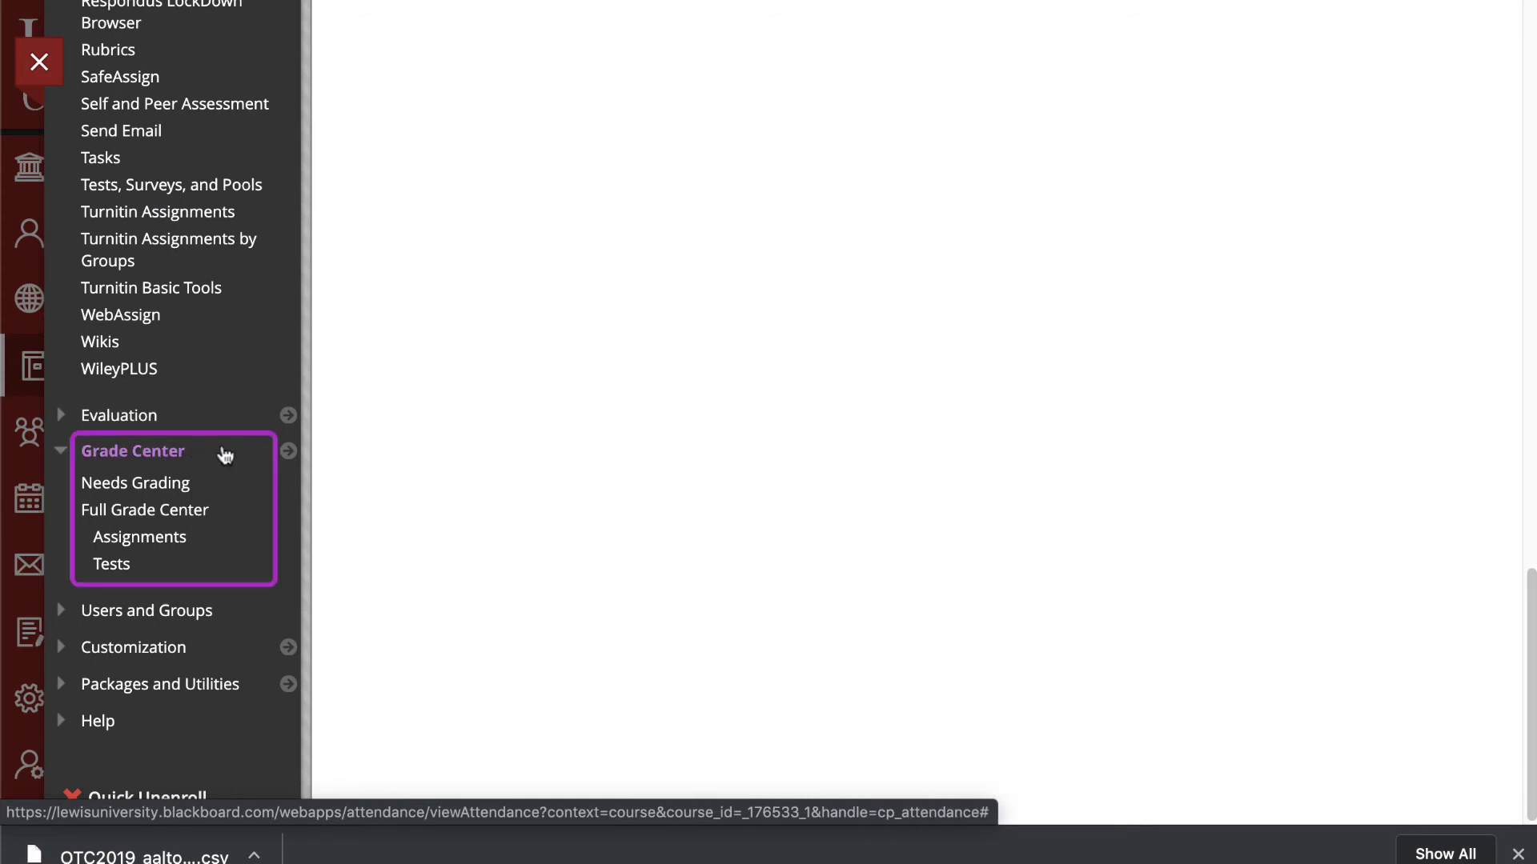
pyautogui.click(230, 510)
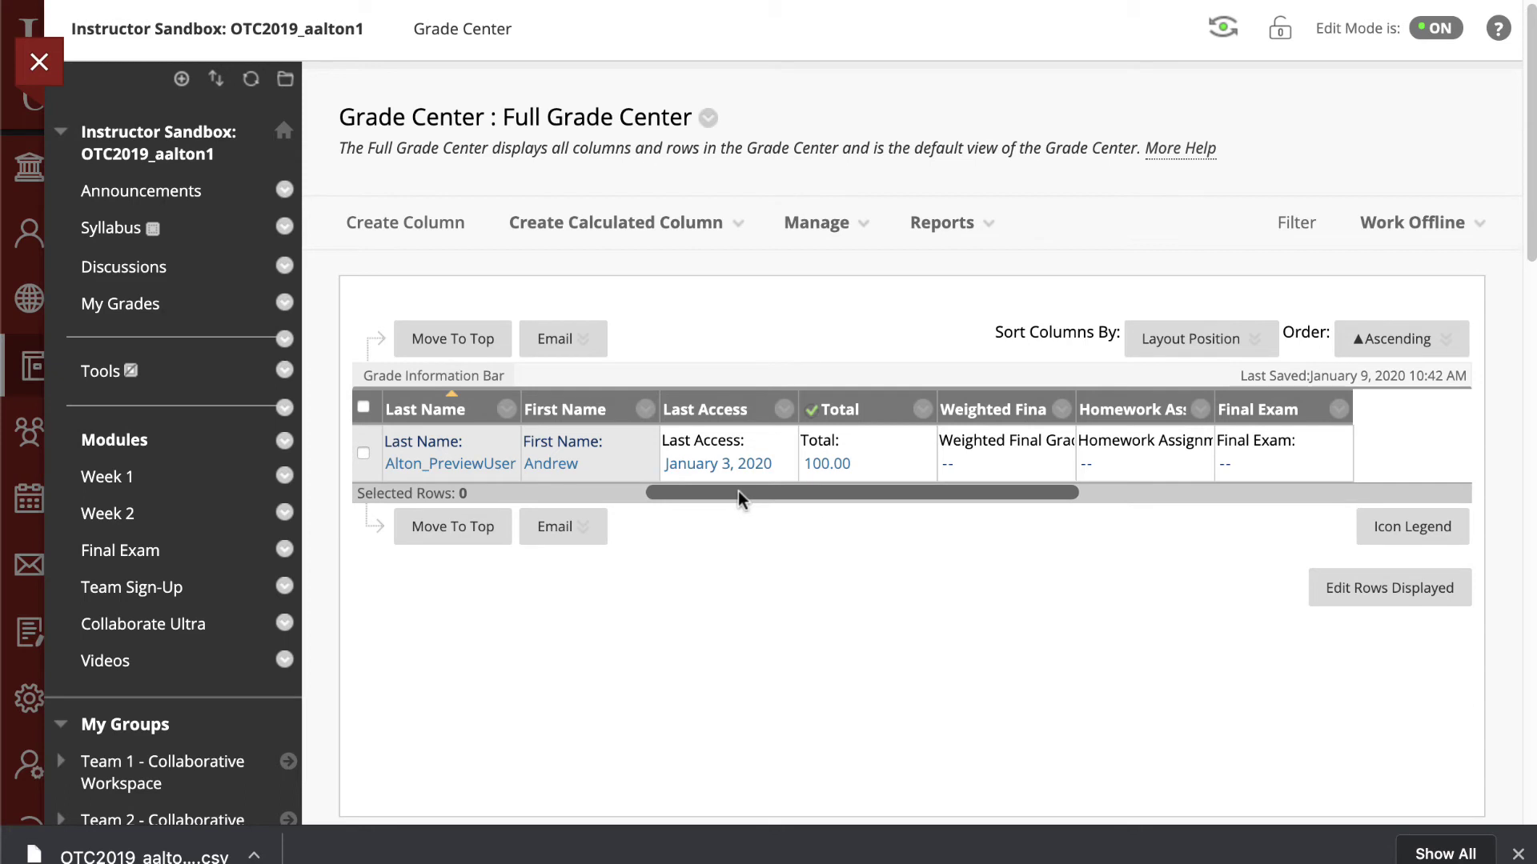
# Scroll to the Attendance column and open the options for the student's 100.00 grade.
pyautogui.moveTo(738, 491); pyautogui.dragTo(1008, 487)
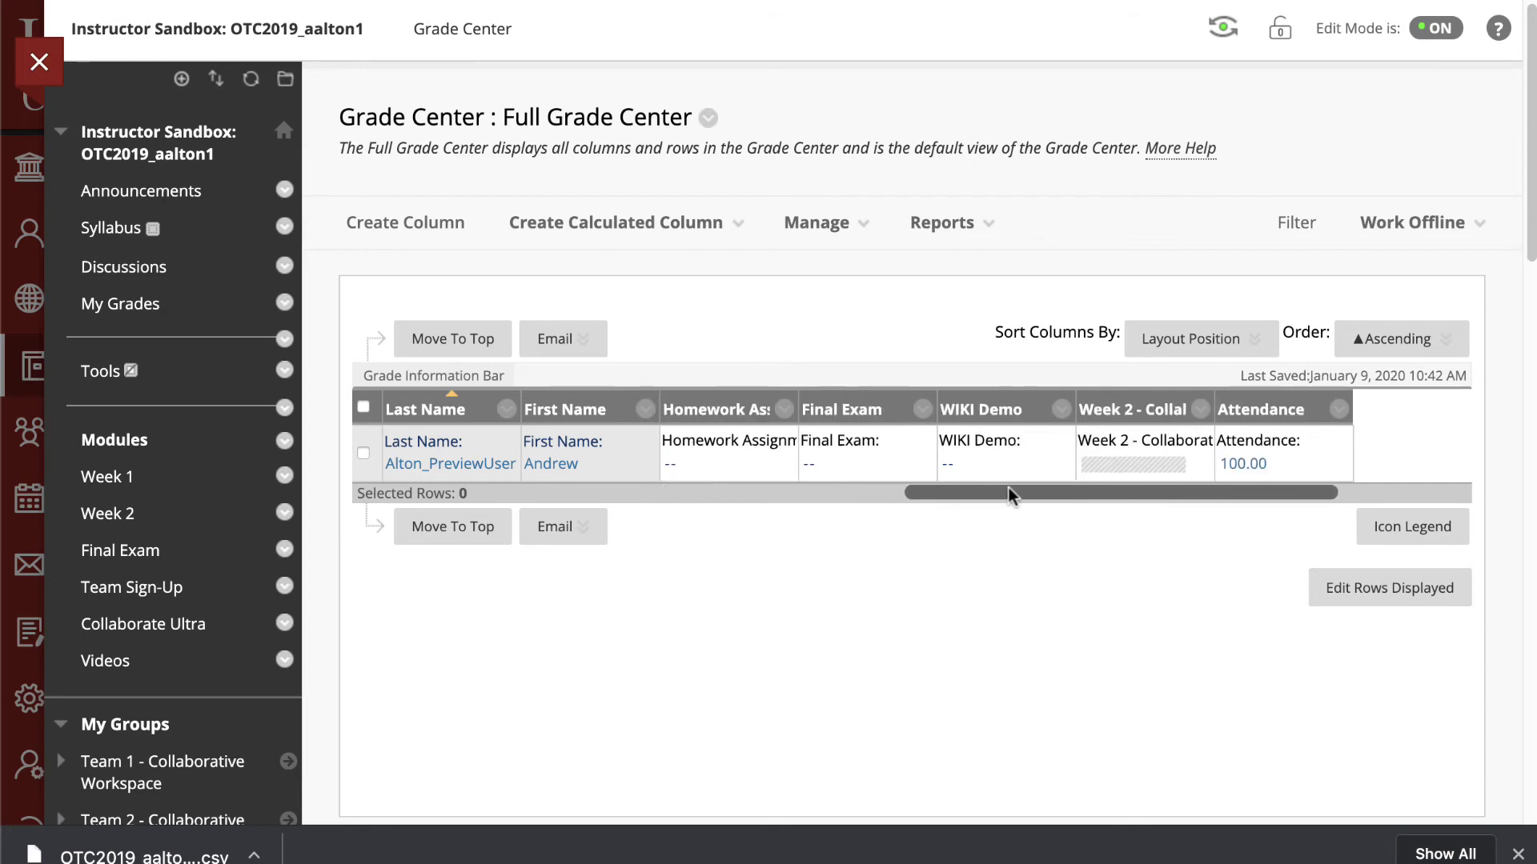
pyautogui.click(1339, 443)
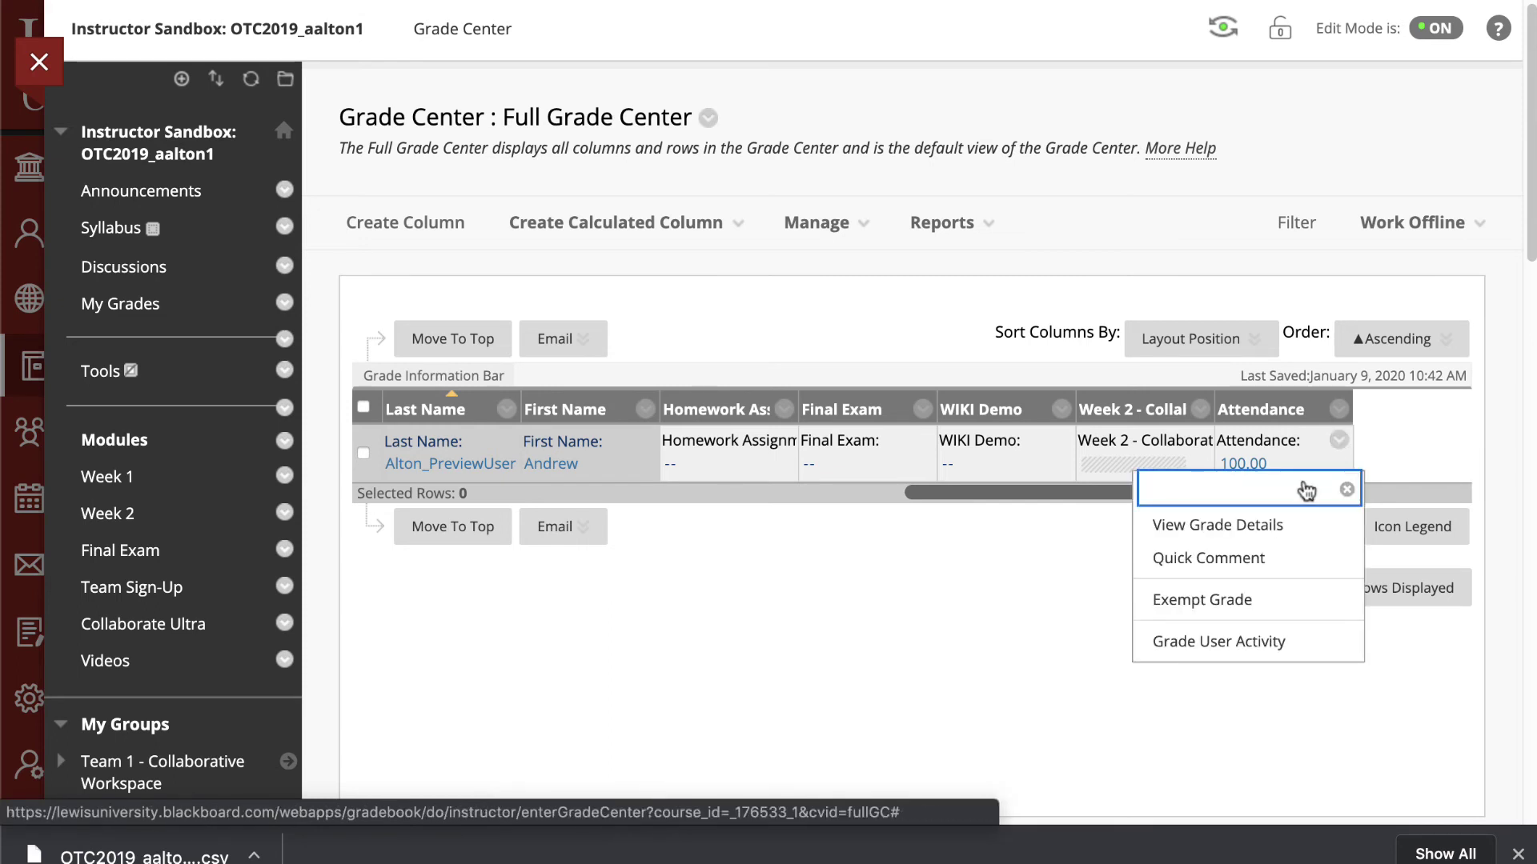
# Choose View Grade Details for the preview student's 100.00 Attendance grade.
pyautogui.click(1315, 531)
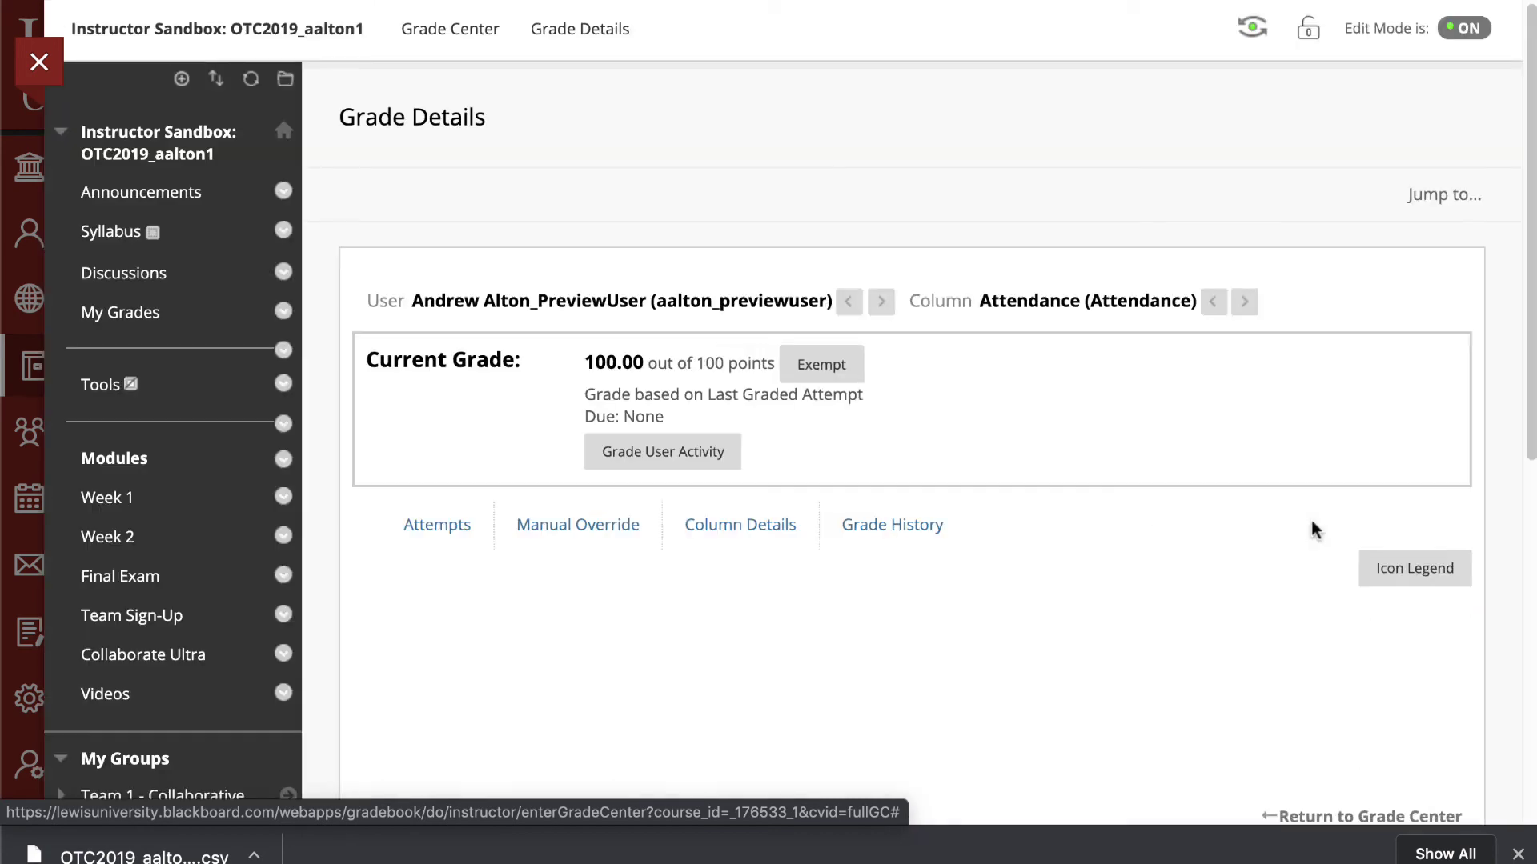